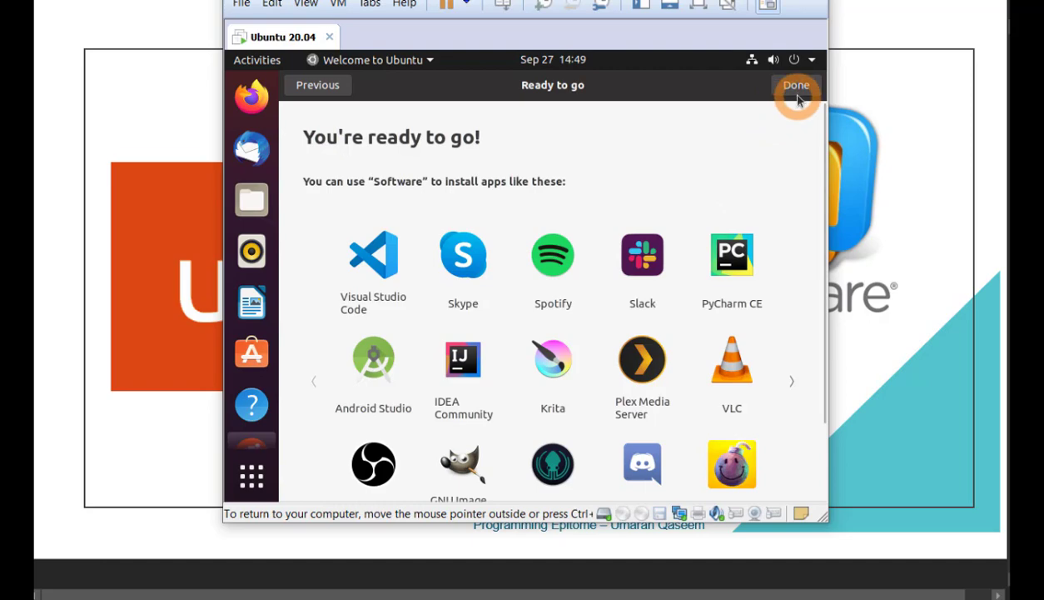
Finish the welcome wizard and set the display resolution to 1360 × 768 (16:9) in the system's display settings.
left_click(611, 367)
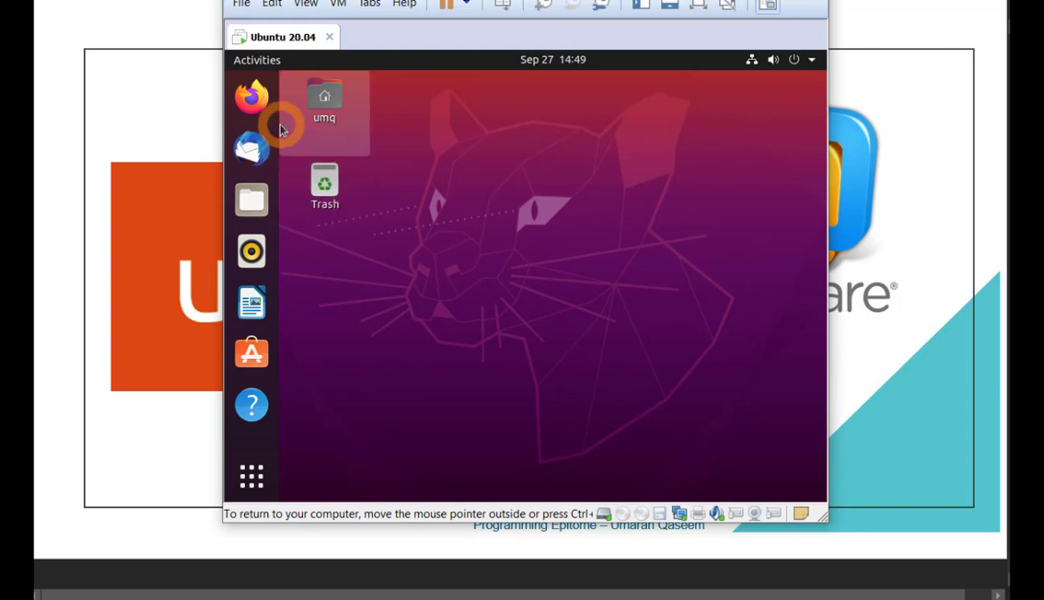
left_click(795, 60)
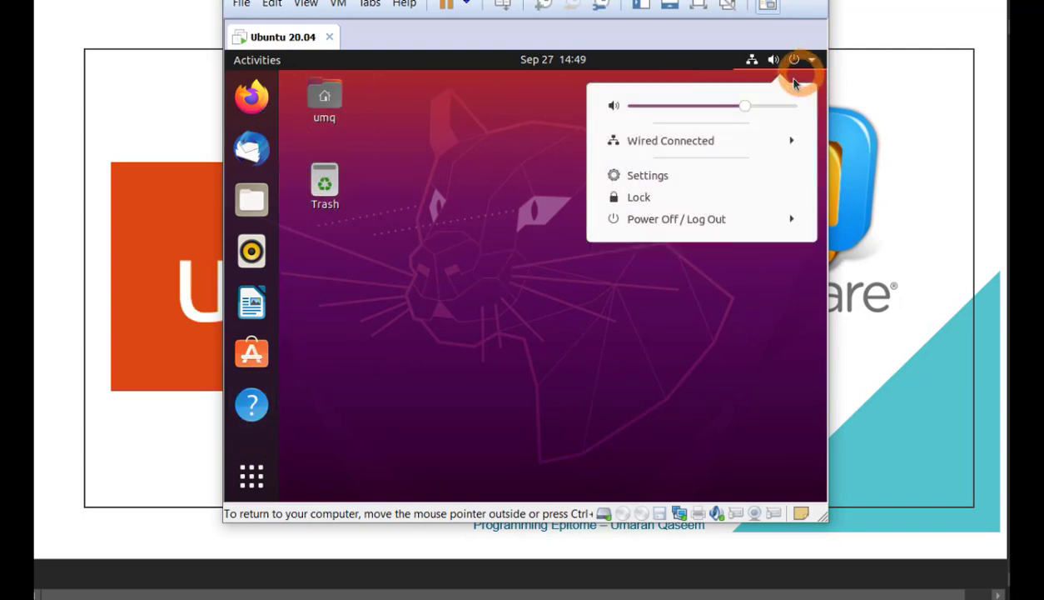
left_click(678, 175)
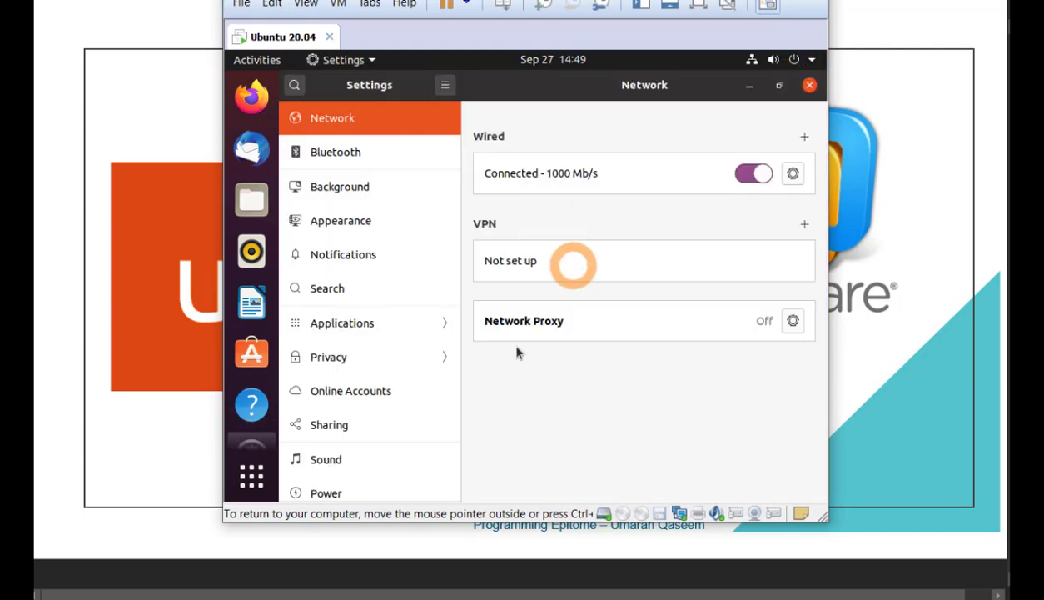
scroll(364, 397, "down", 2)
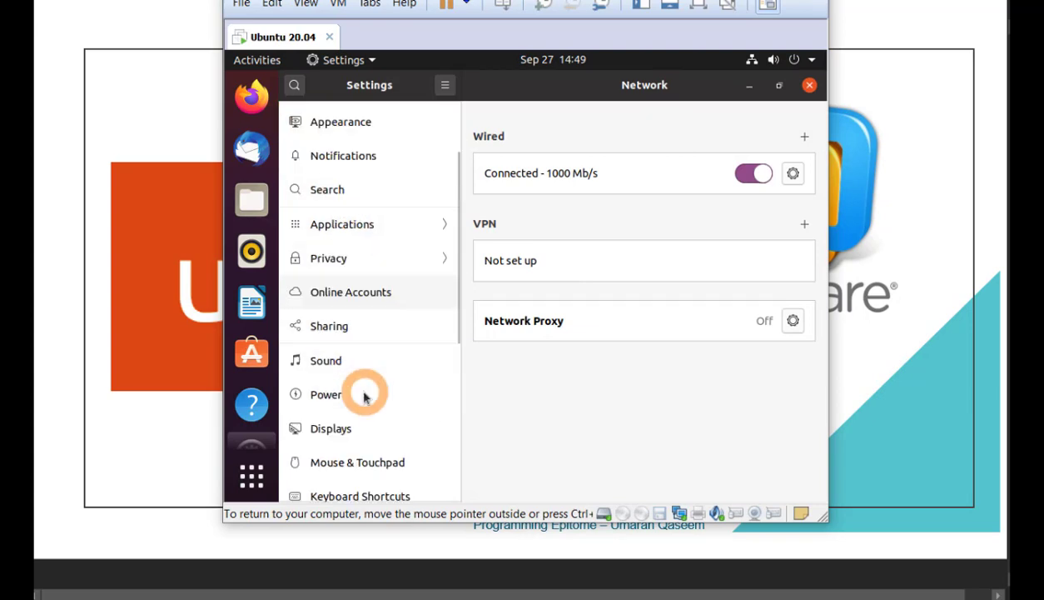
scroll(364, 398, "down", 5)
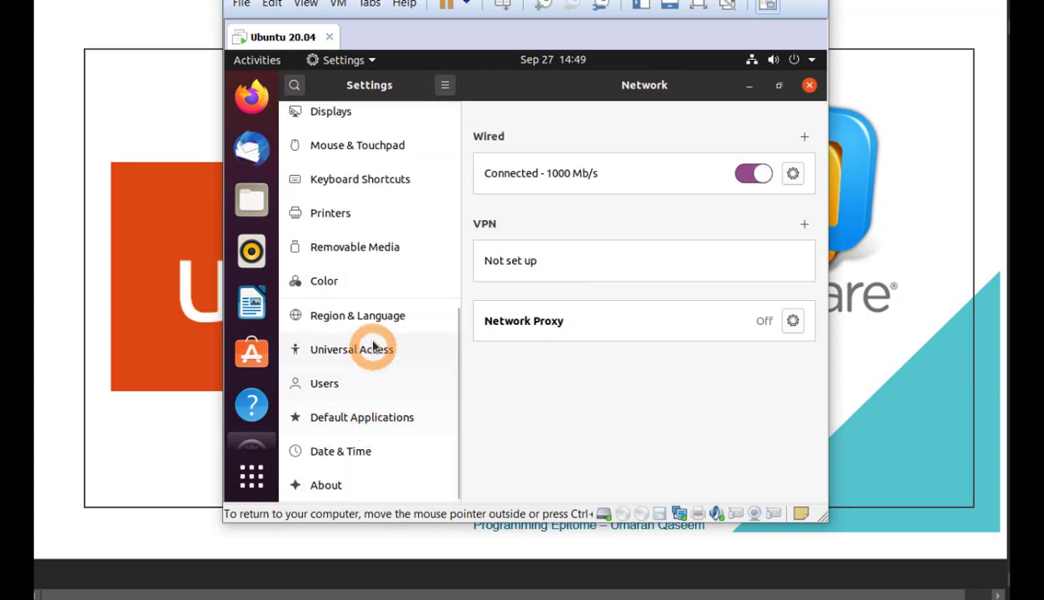
left_click(368, 115)
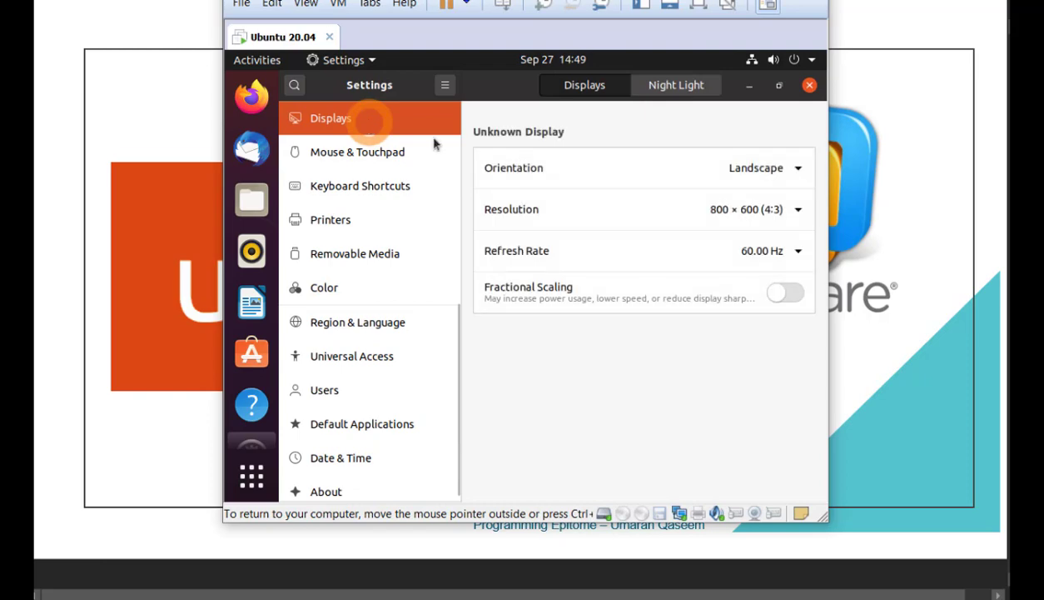
left_click(662, 213)
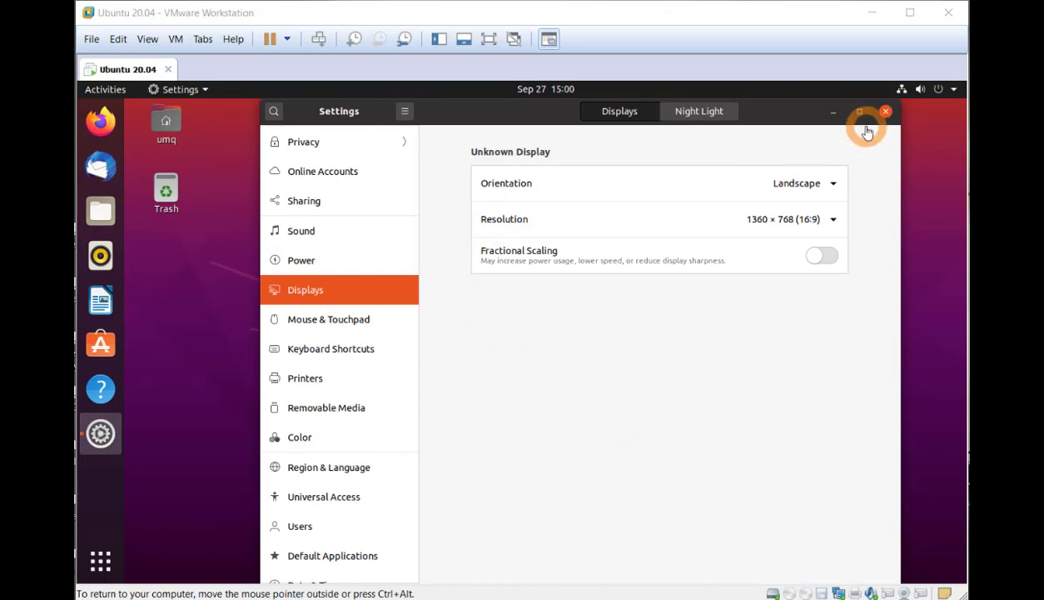
View the Night Light options and close the settings window.
left_click(707, 112)
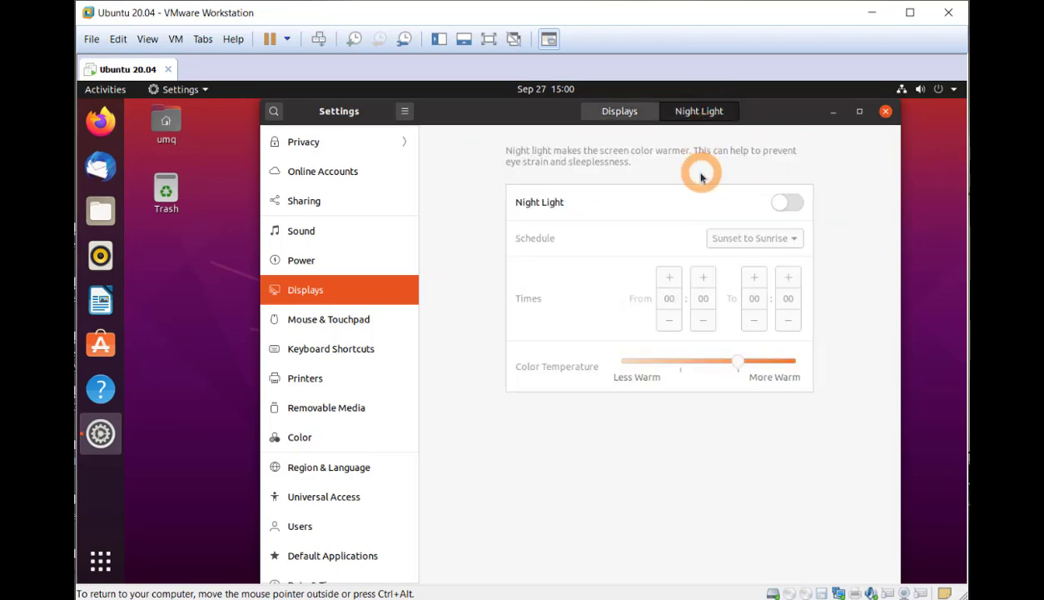
left_click(886, 113)
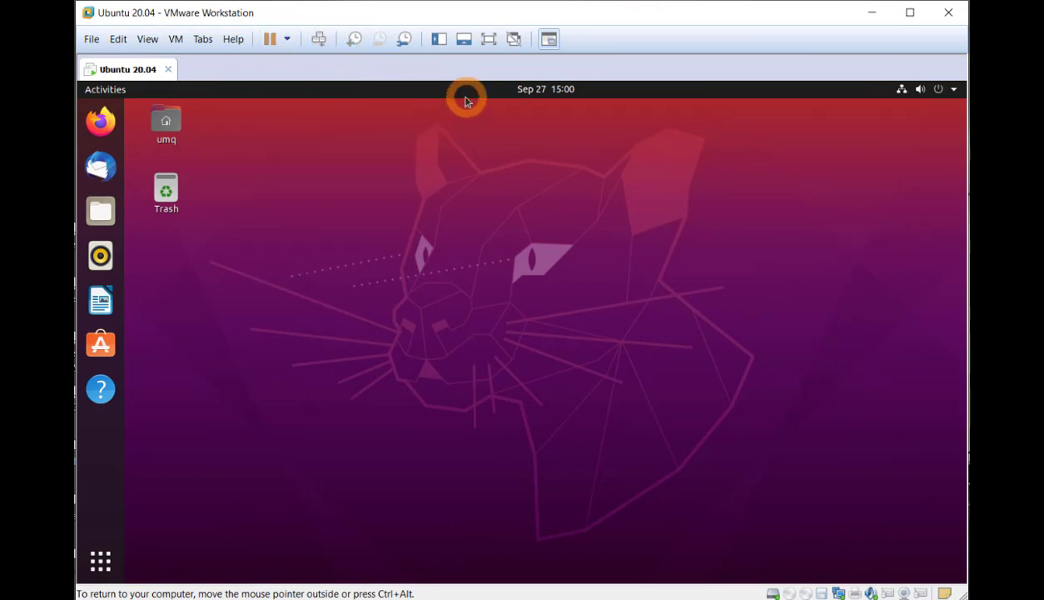
Switch the Ubuntu 20.04 virtual machine to full screen and pin the full-screen toolbar so it stays visible.
left_click(489, 40)
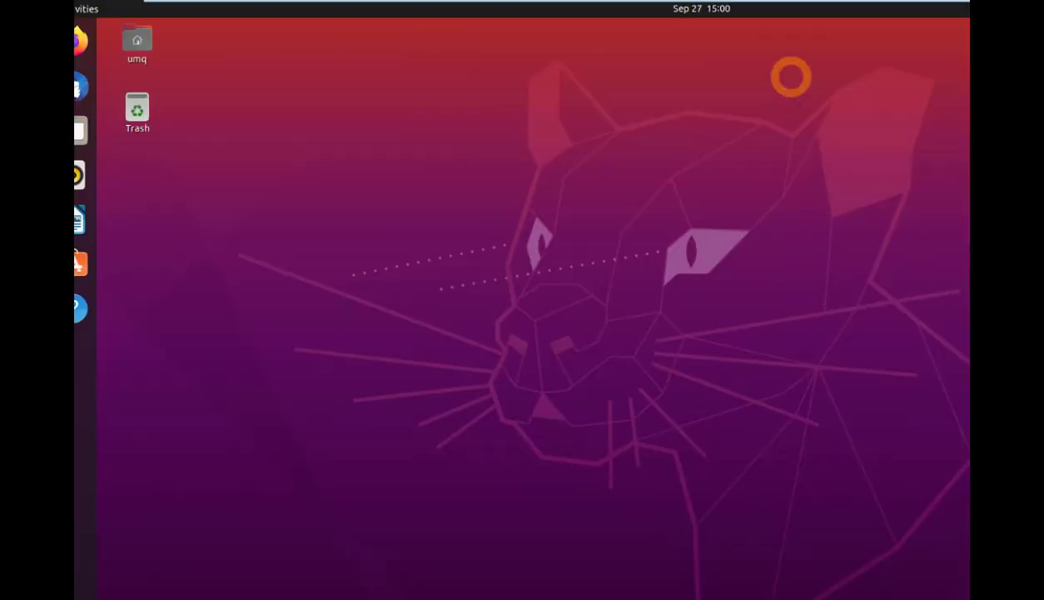
mouse_move(707, 5)
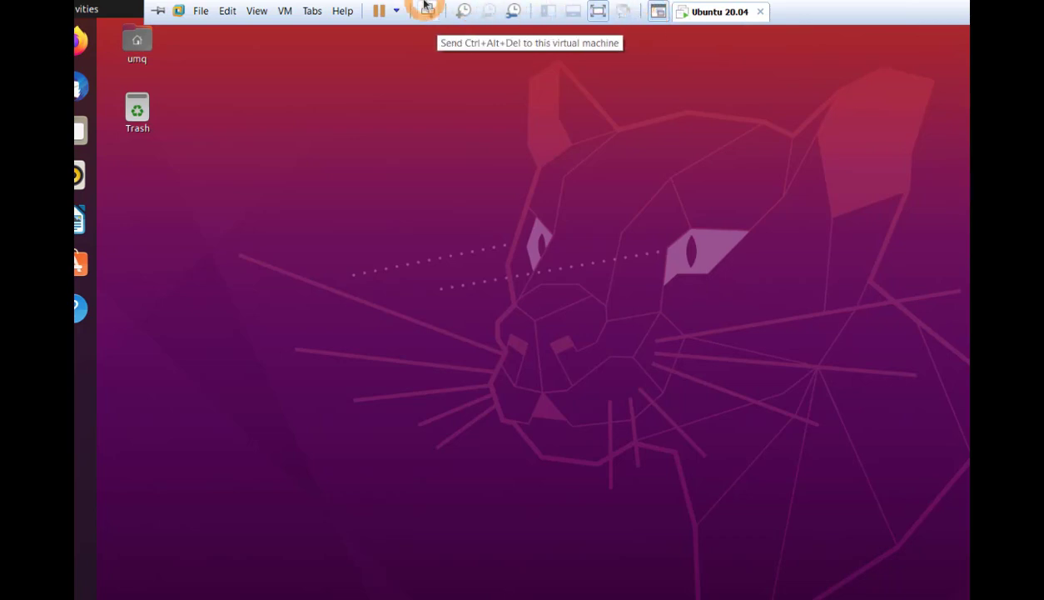
left_click(157, 10)
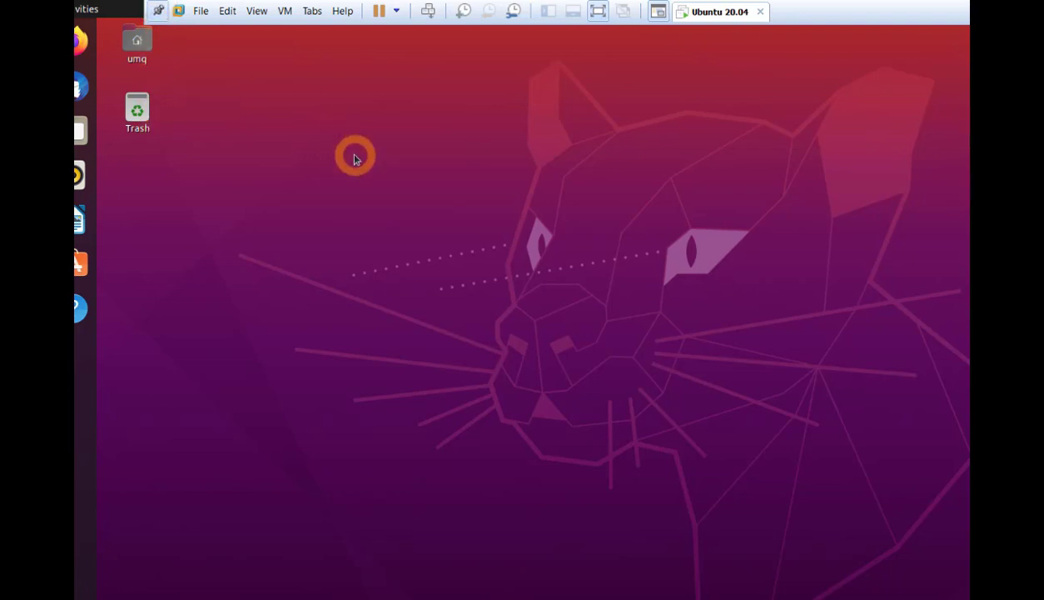
Unpin the full-screen toolbar and return the virtual machine to its normal window.
left_click(157, 12)
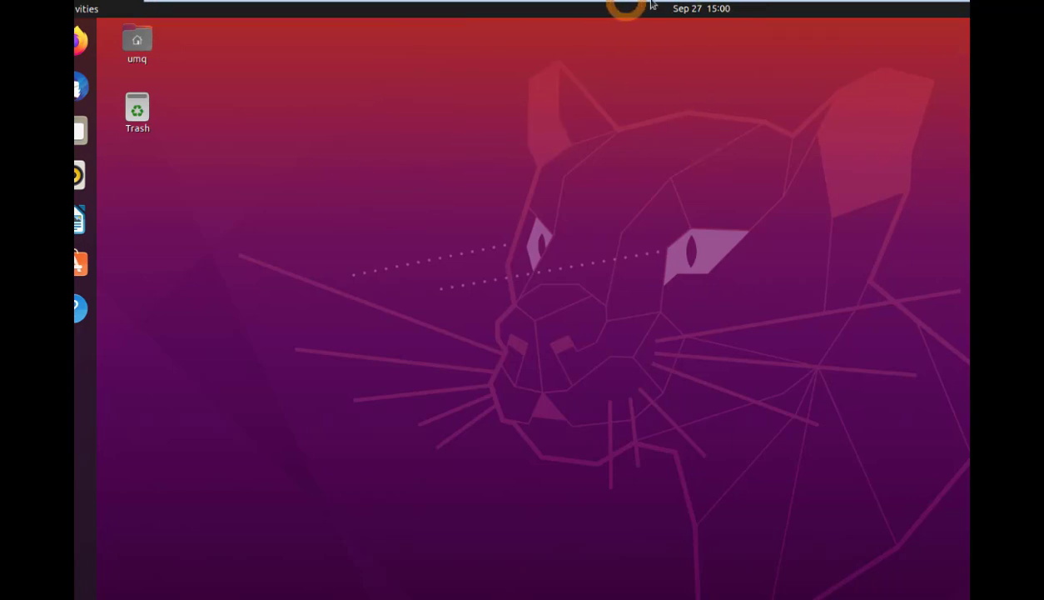
mouse_move(540, 5)
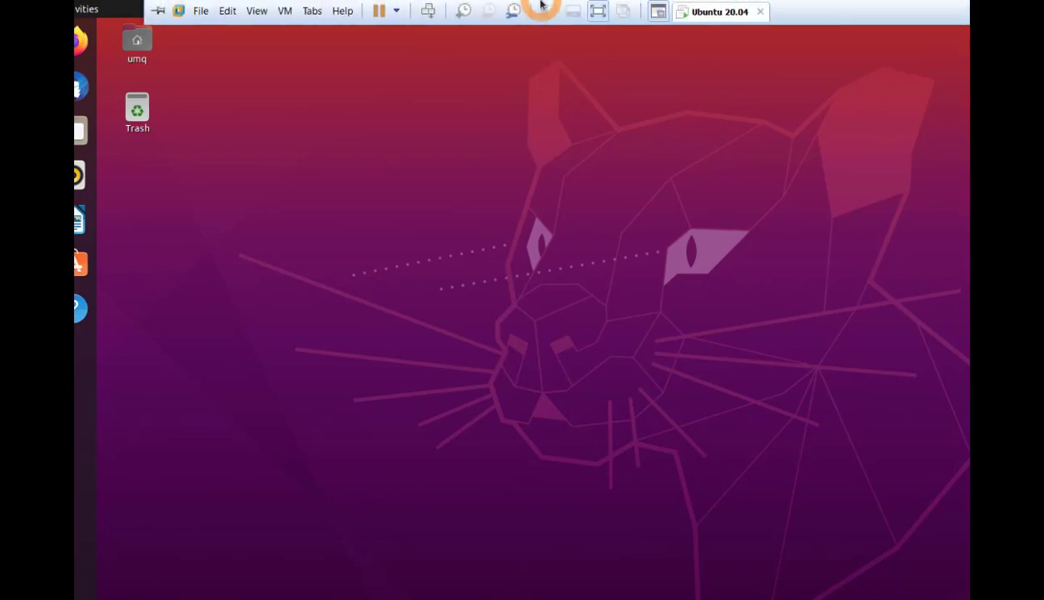
left_click(599, 14)
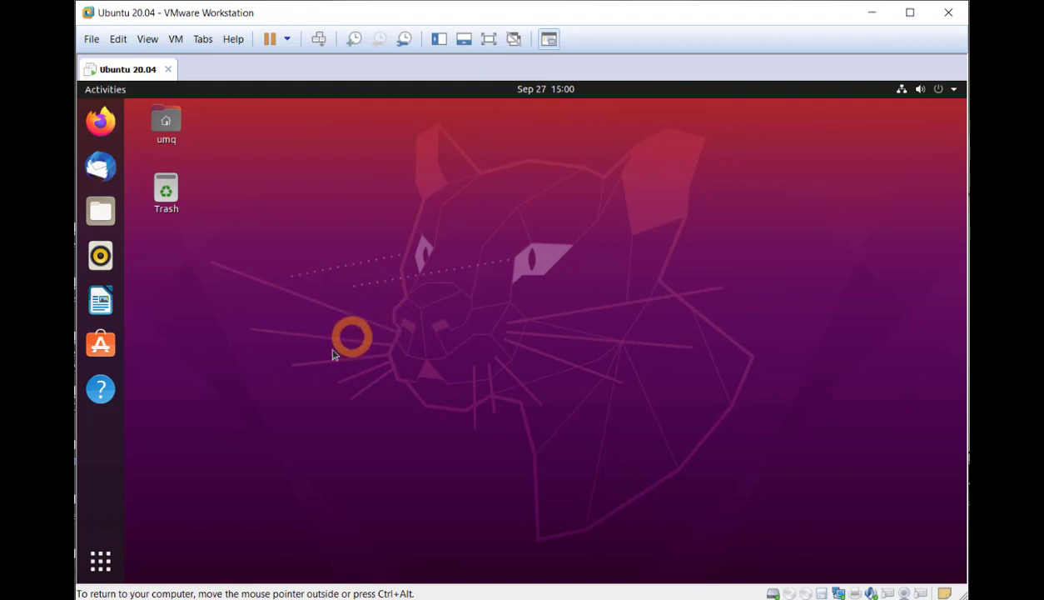
Launch Firefox and create a new folder named "checking" in the Home directory.
left_click(97, 121)
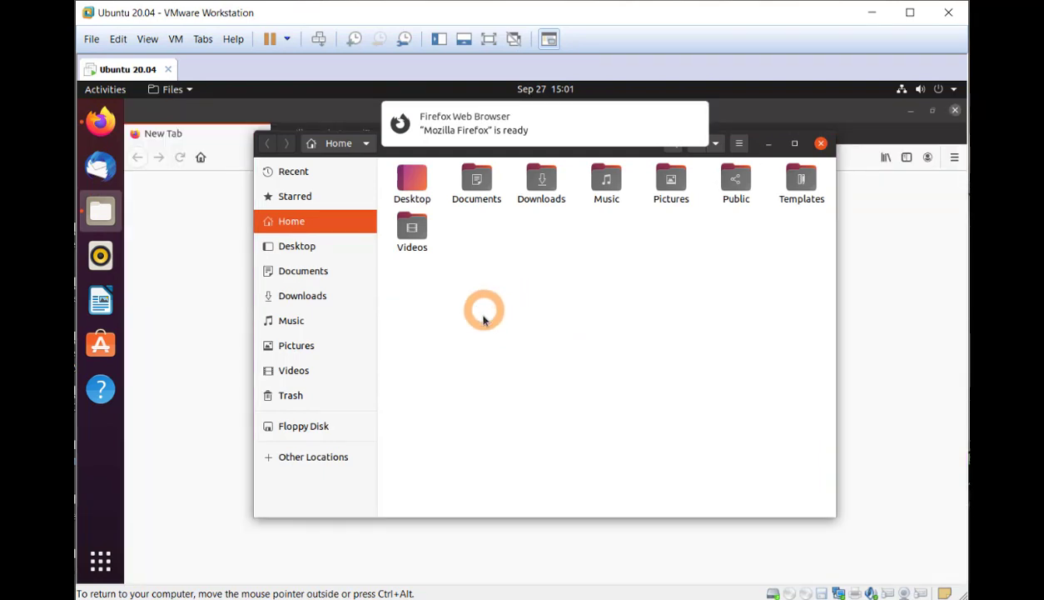
right_click(509, 306)
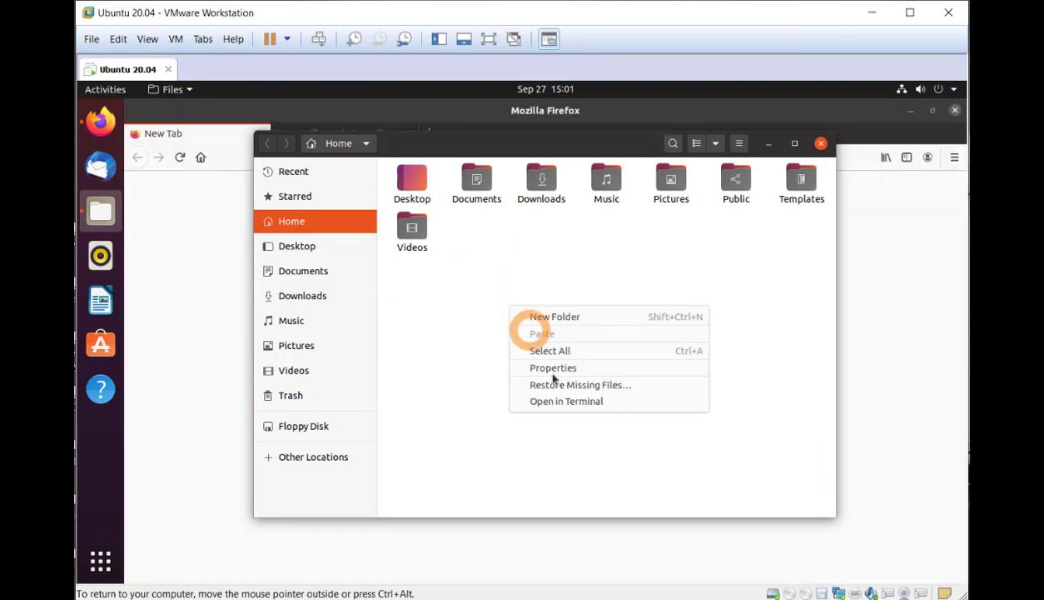
left_click(560, 318)
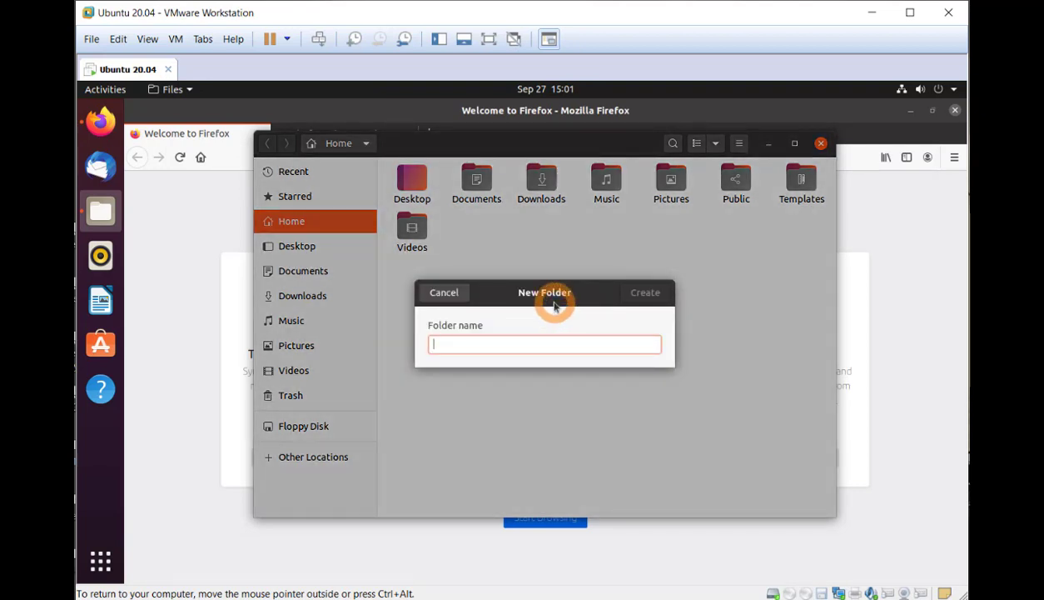
key("Return")
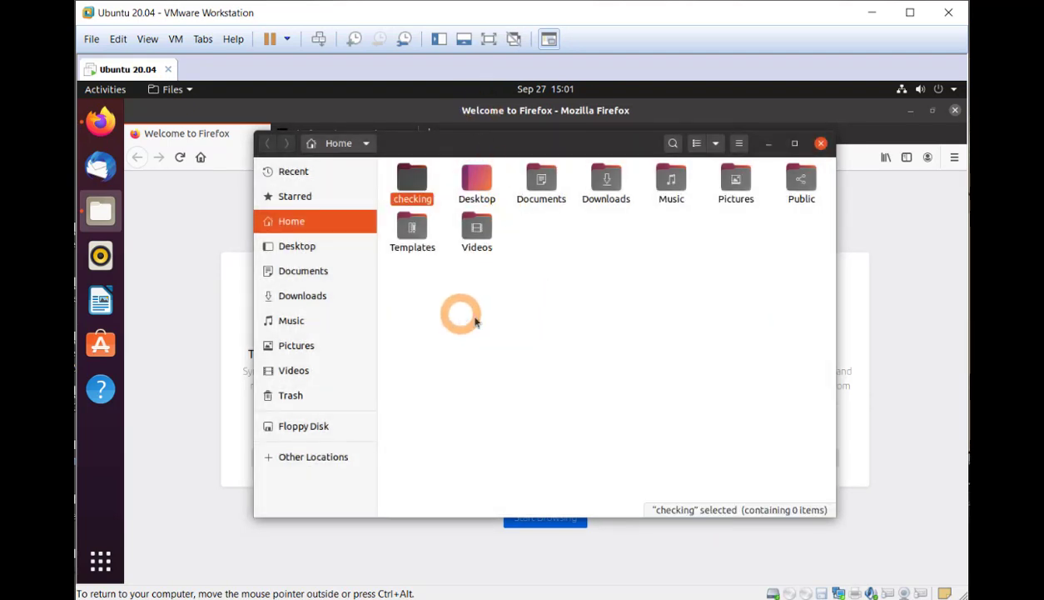
Bring the Firefox window forward, focus its address bar, and quit Firefox with all its tabs.
left_click(192, 281)
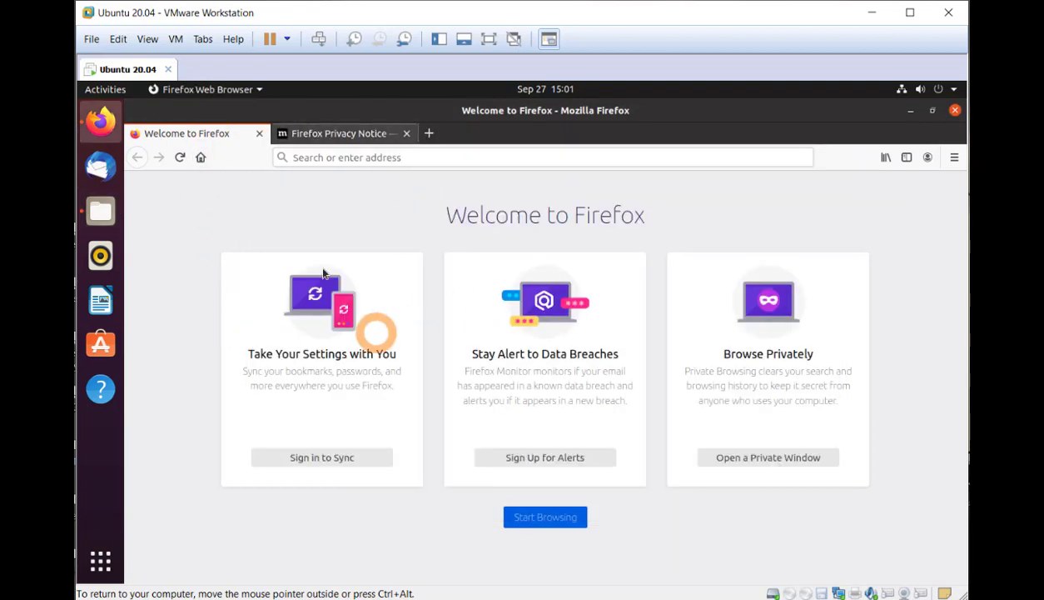
left_click(457, 164)
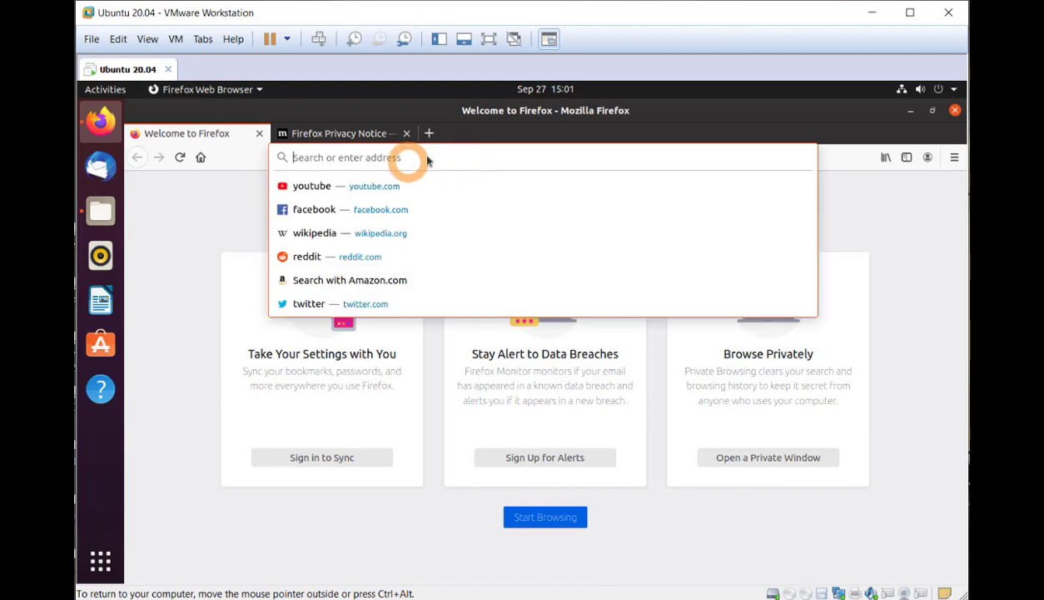
left_click(956, 112)
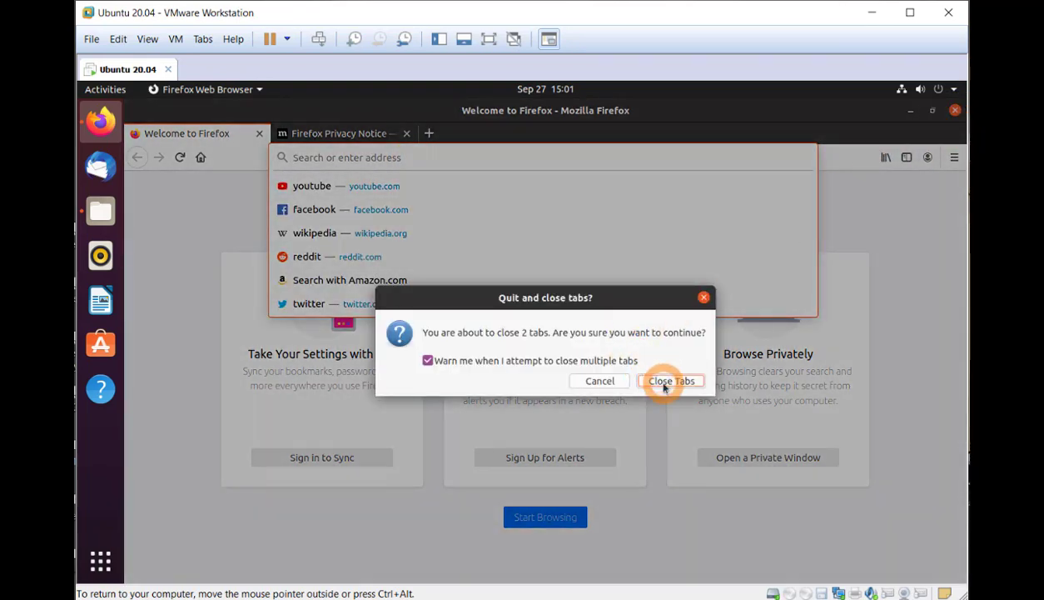
left_click(589, 377)
Bring up the Files window and launch Ubuntu Software.
left_click(100, 211)
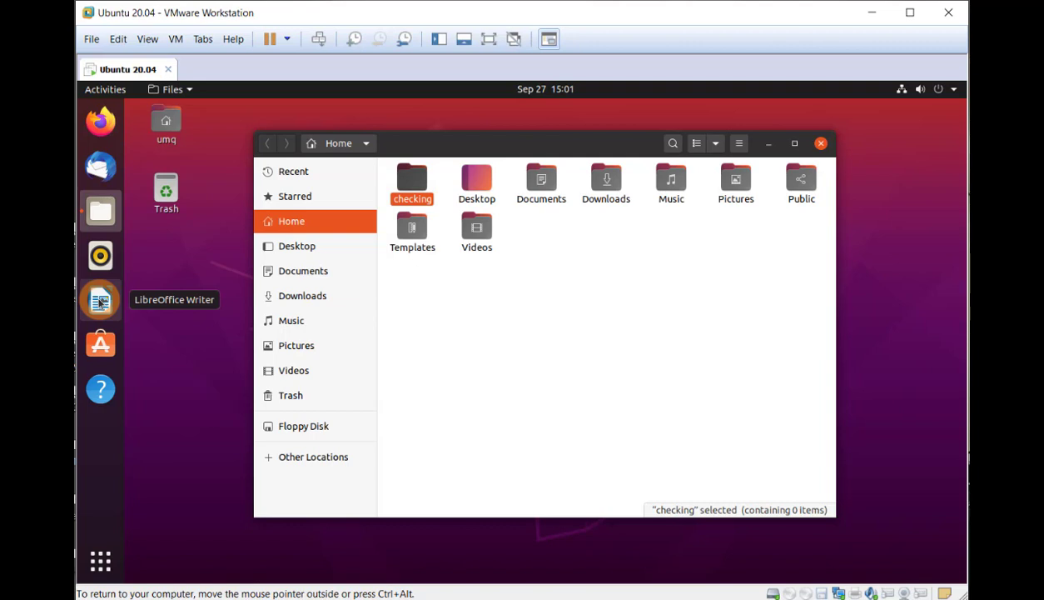
left_click(100, 344)
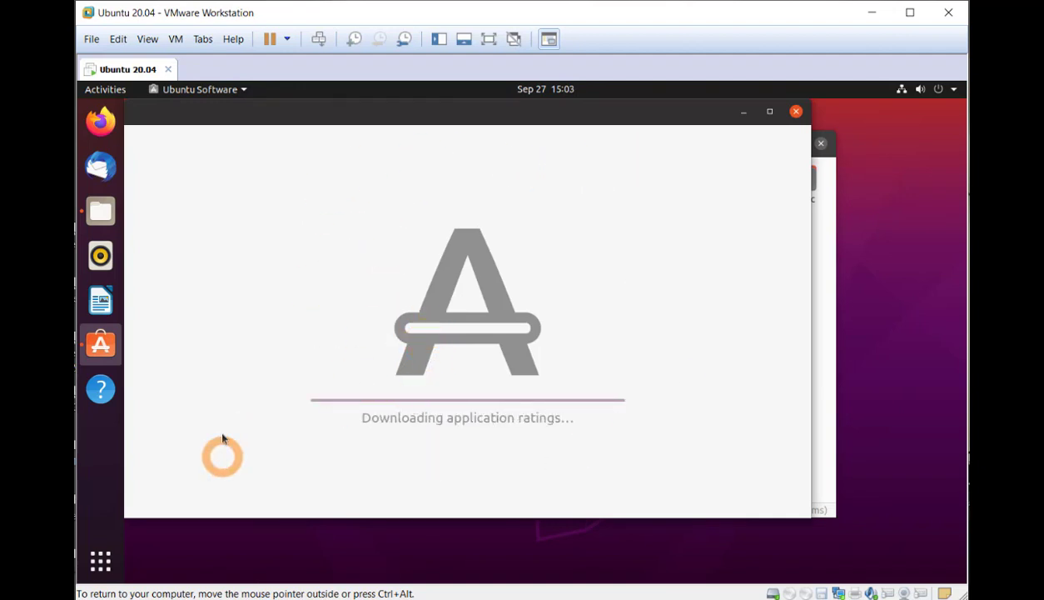
Search the installed applications for "termi" and open Terminal.
left_click(98, 563)
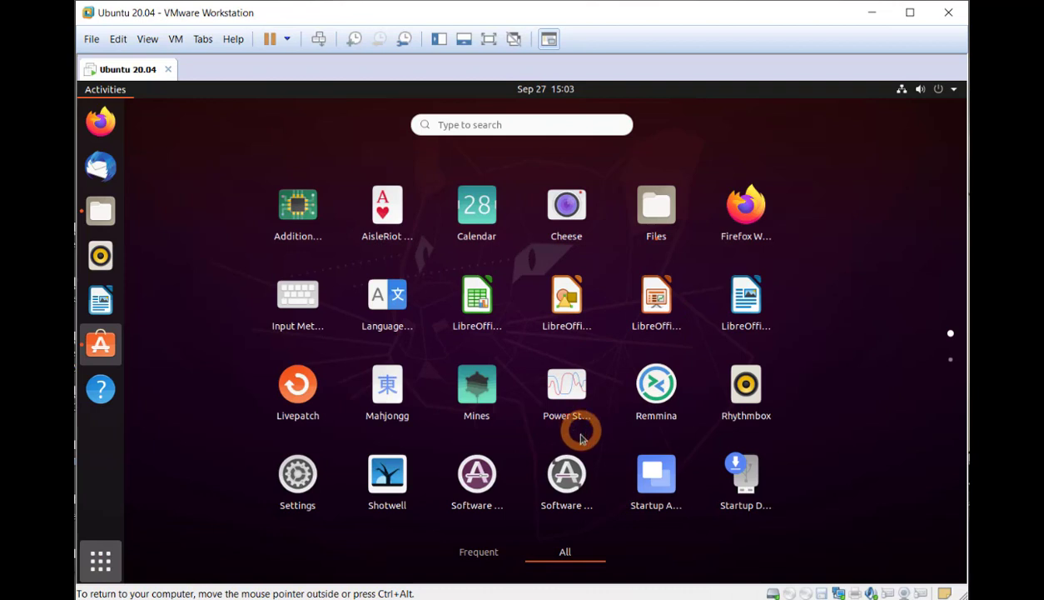
left_click(530, 134)
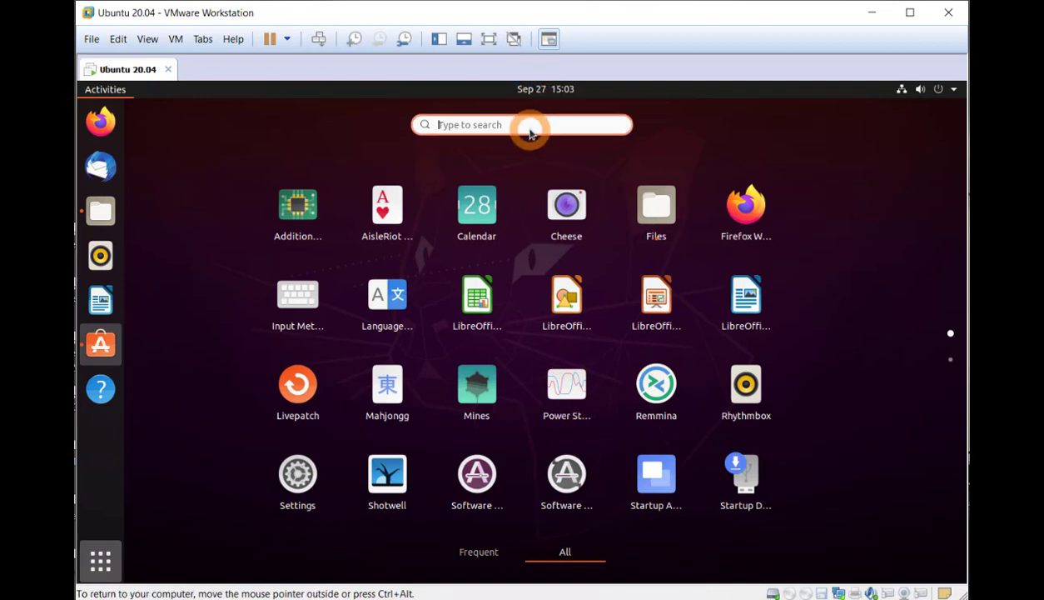
type("termi")
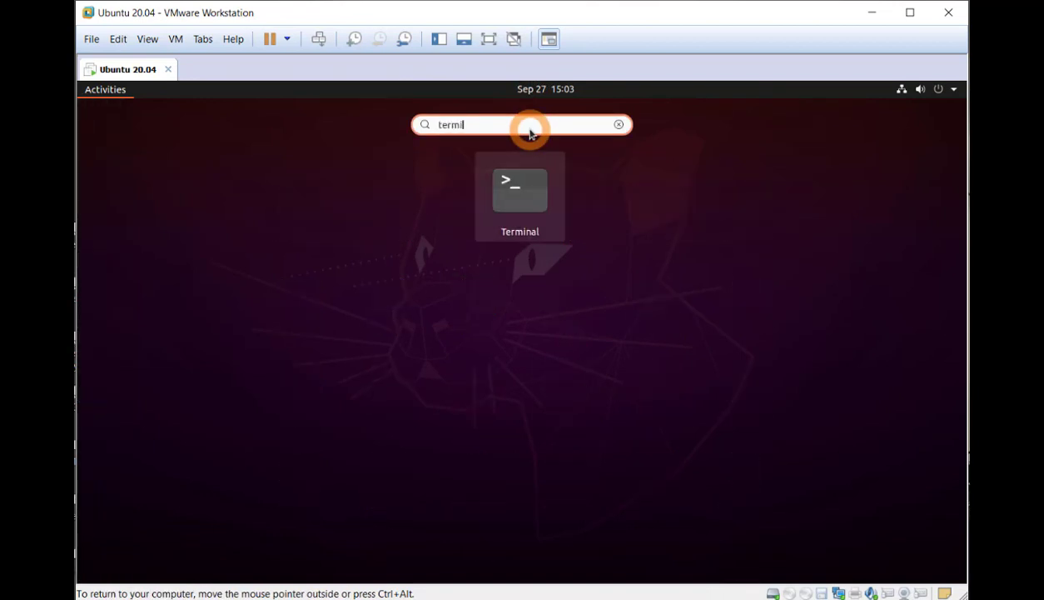
left_click(527, 196)
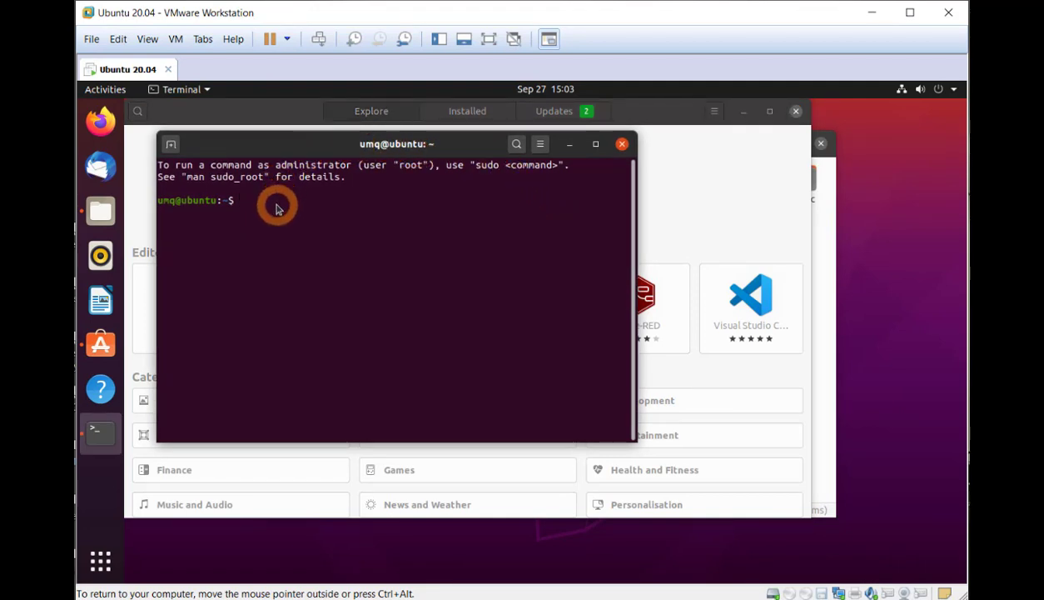
Add Terminal to the favorites and close its window.
right_click(106, 433)
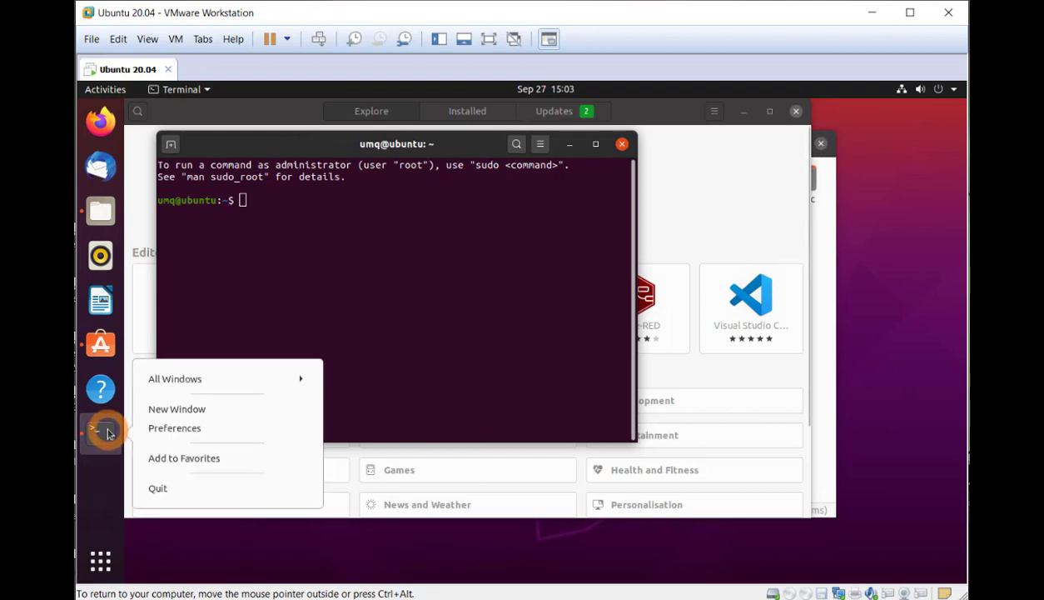
left_click(200, 459)
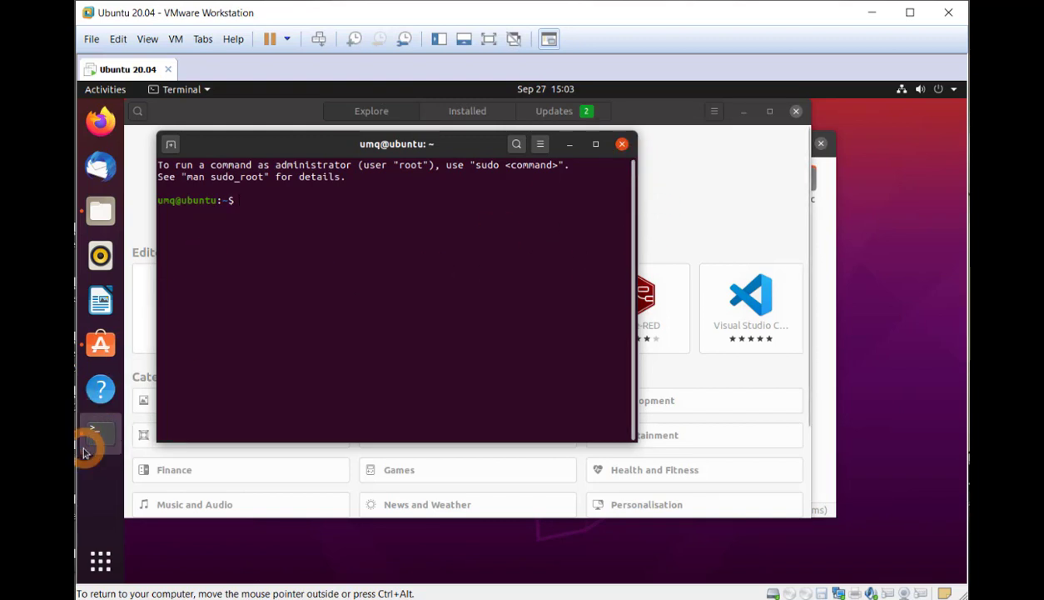
left_click(623, 145)
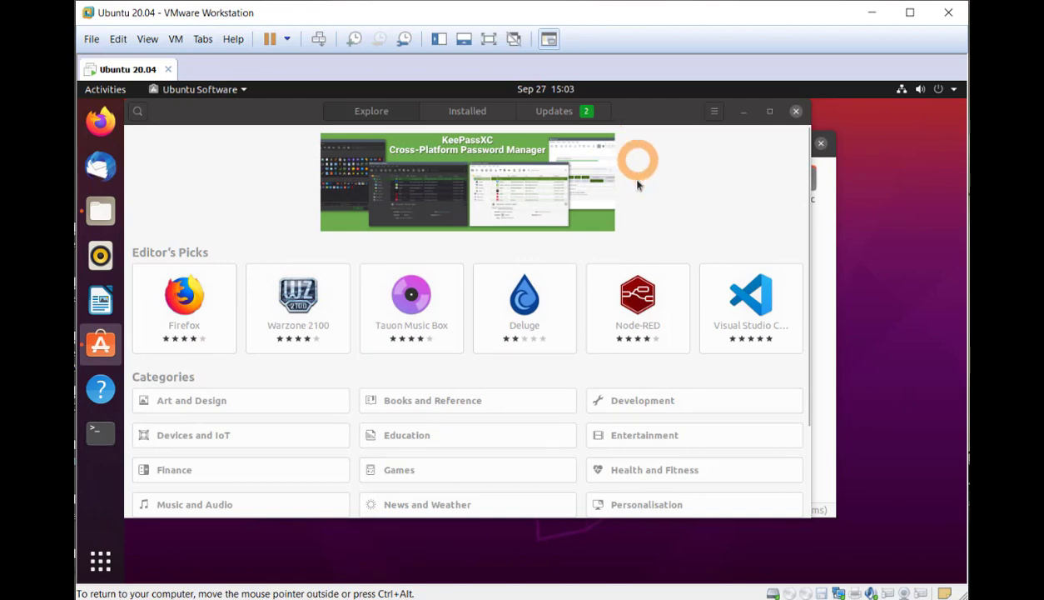
Minimize the Ubuntu Software and Files windows and reopen Terminal.
left_click(745, 111)
left_click(766, 143)
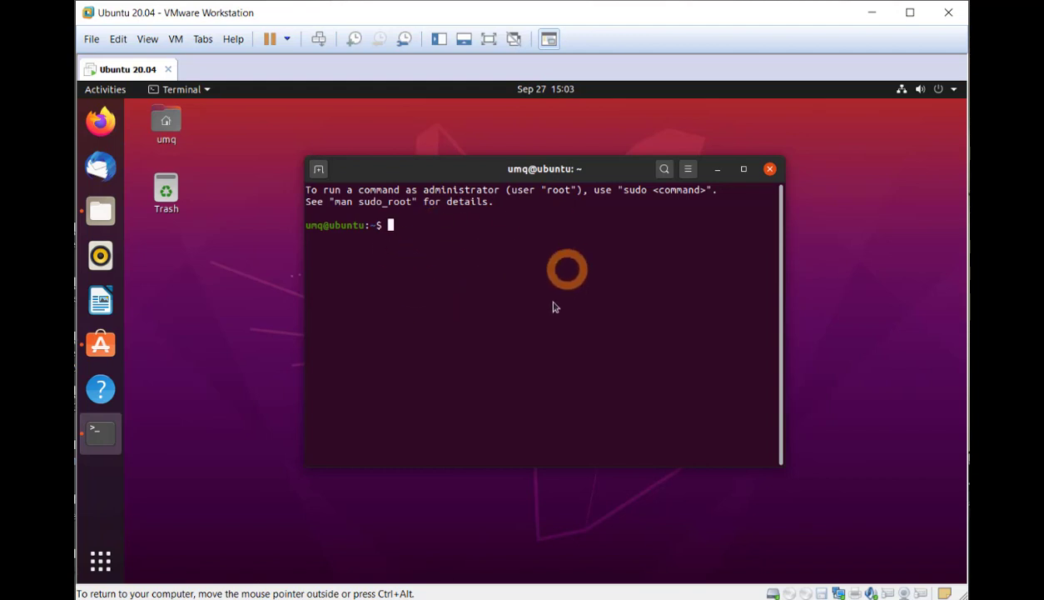
Bring up the Files window, move it lower on the desktop, and run dir in Terminal to list the home directory.
left_click(94, 212)
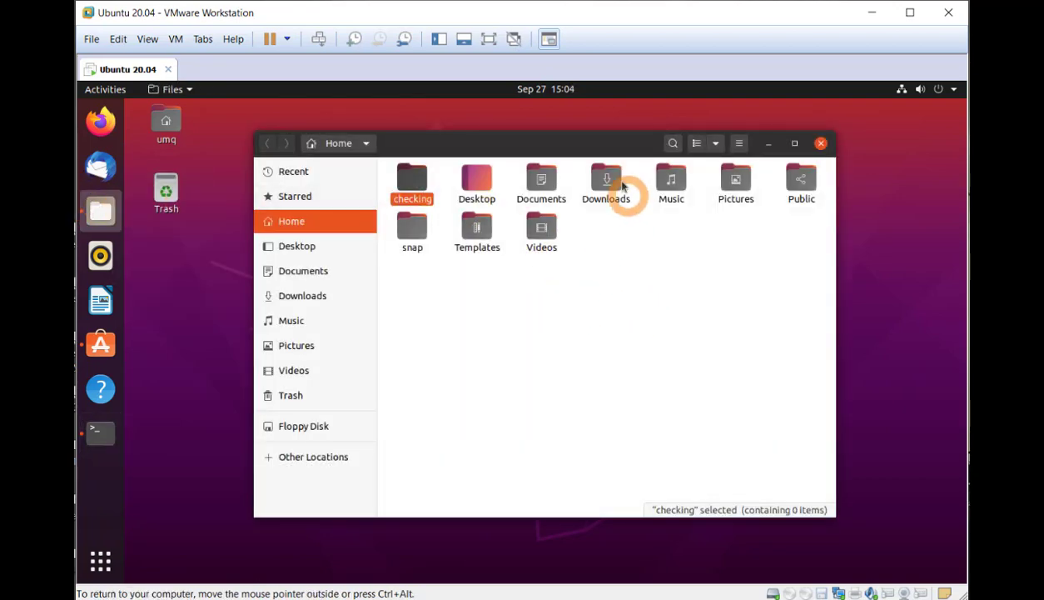
left_click_drag(519, 148, 554, 293)
left_click(522, 232)
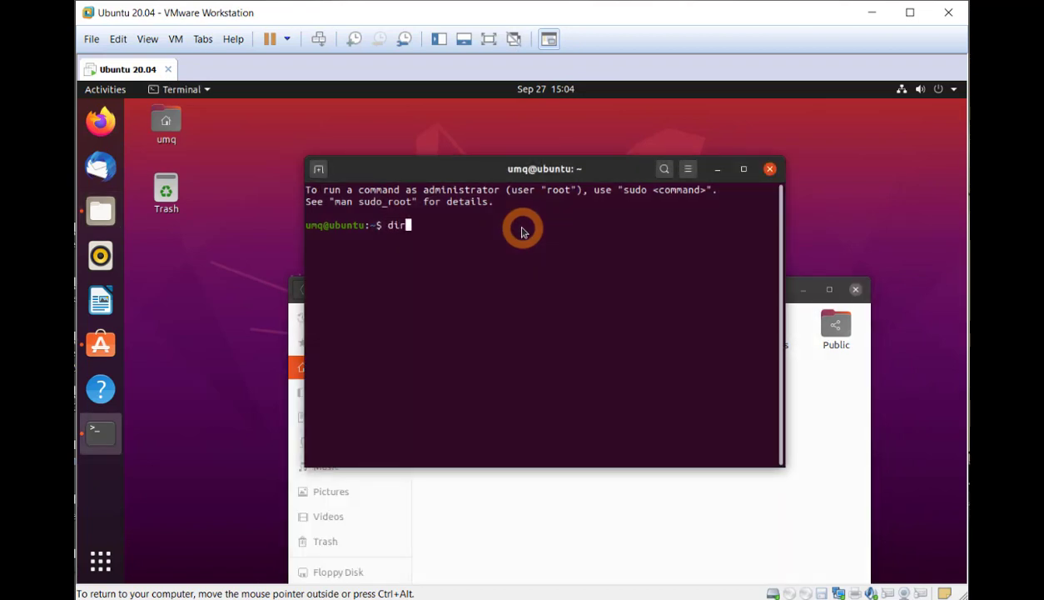
type("dir")
key("Return")
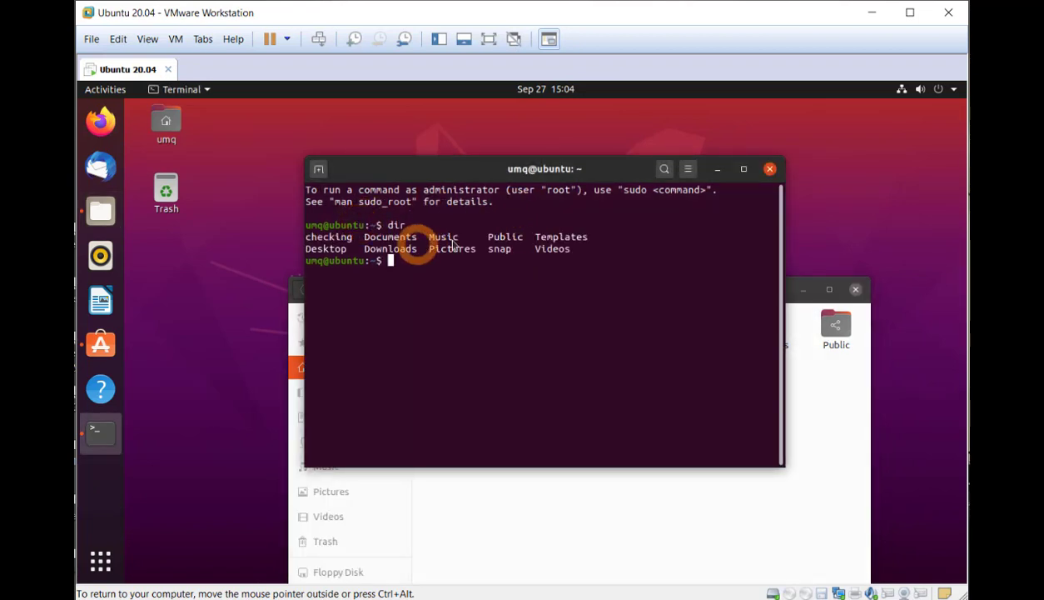
Move the Files window slightly lower, select the checking folder, and switch Terminal into that folder with cd checking/.
left_click(556, 493)
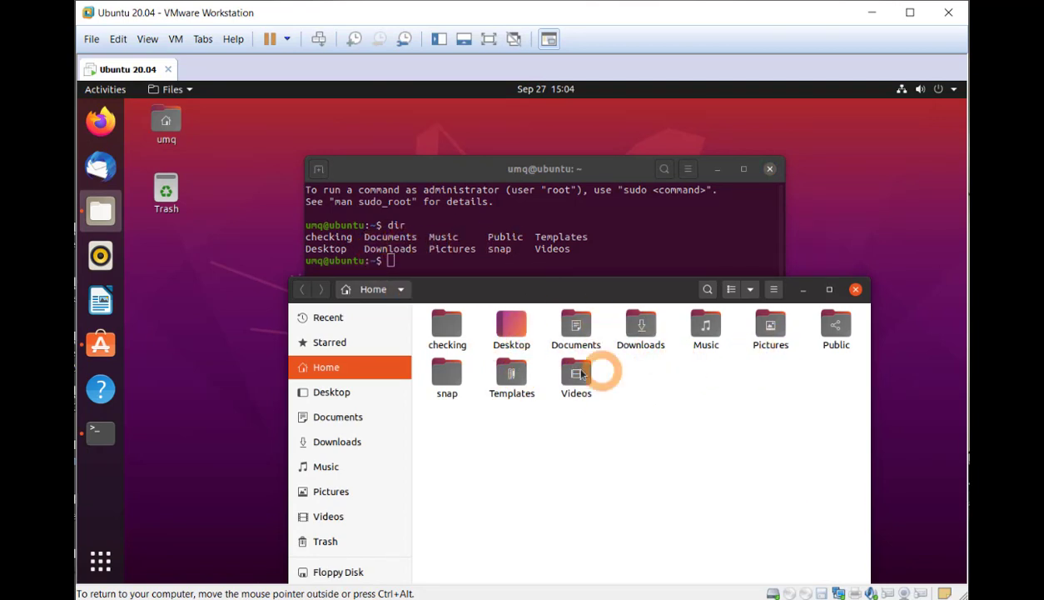
left_click_drag(596, 297, 602, 320)
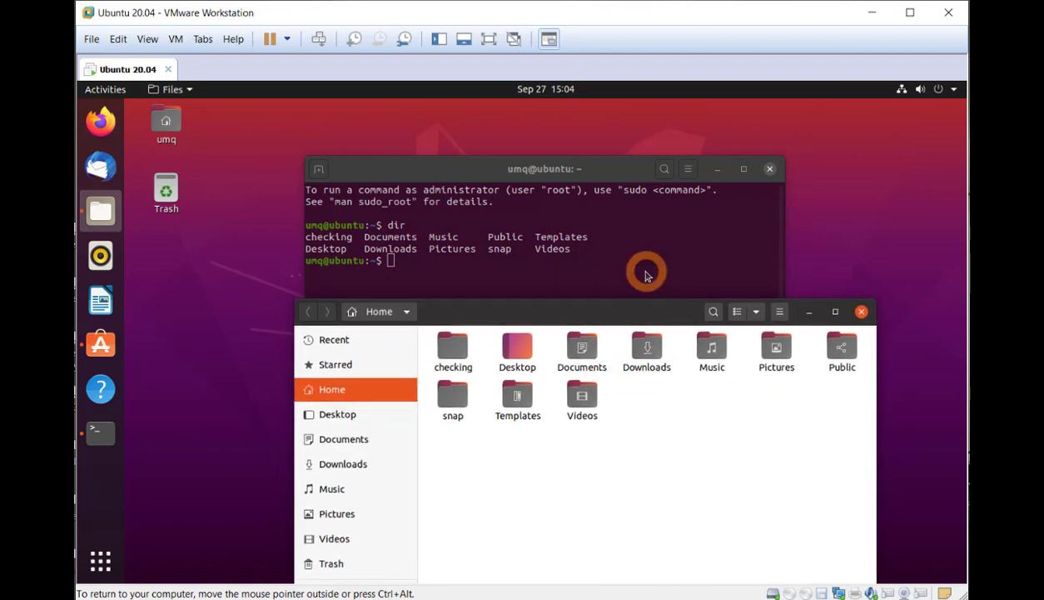
left_click(452, 356)
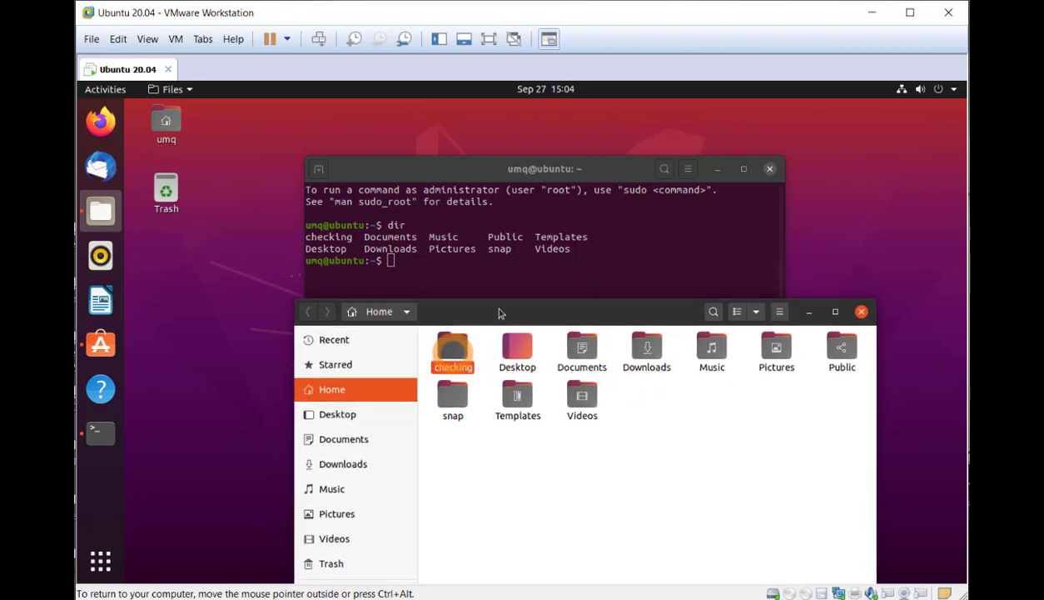
left_click(543, 284)
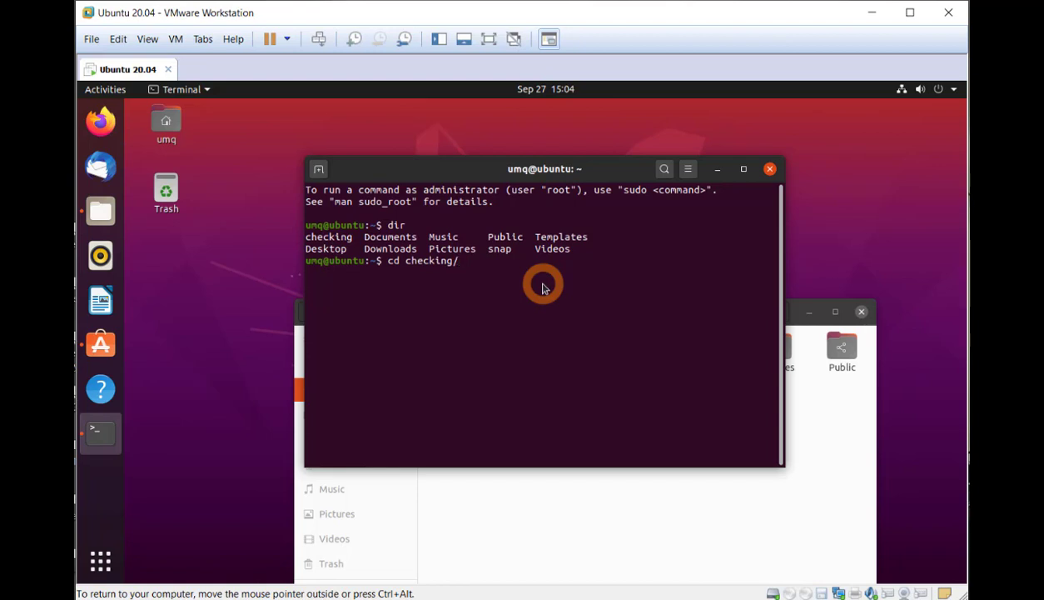
key("Return")
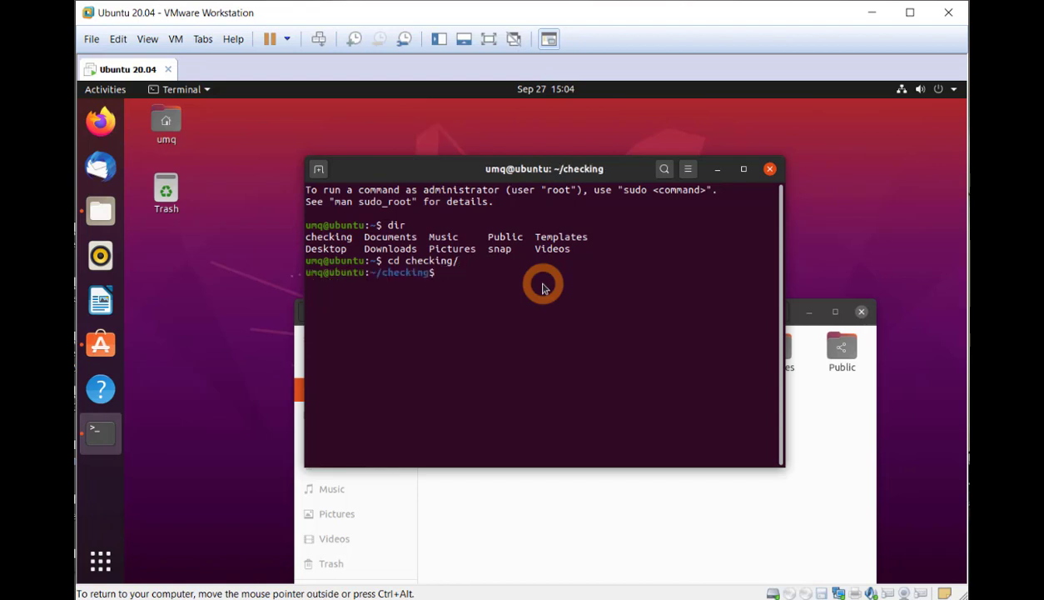
Open the checking folder in Files and create a file in it from Terminal with touch file1.txt.
left_click(613, 494)
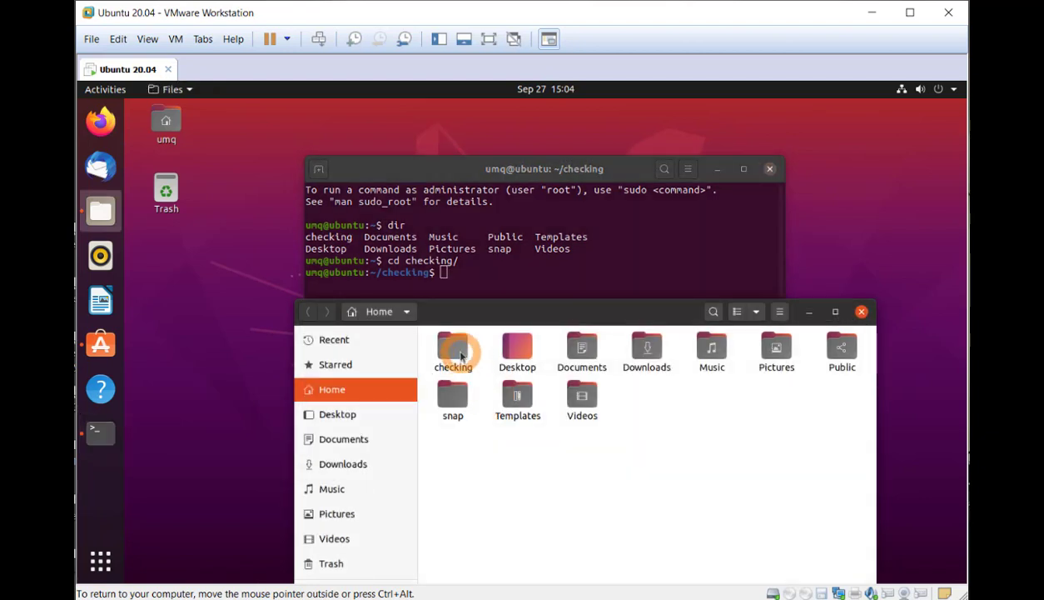
double_click(461, 354)
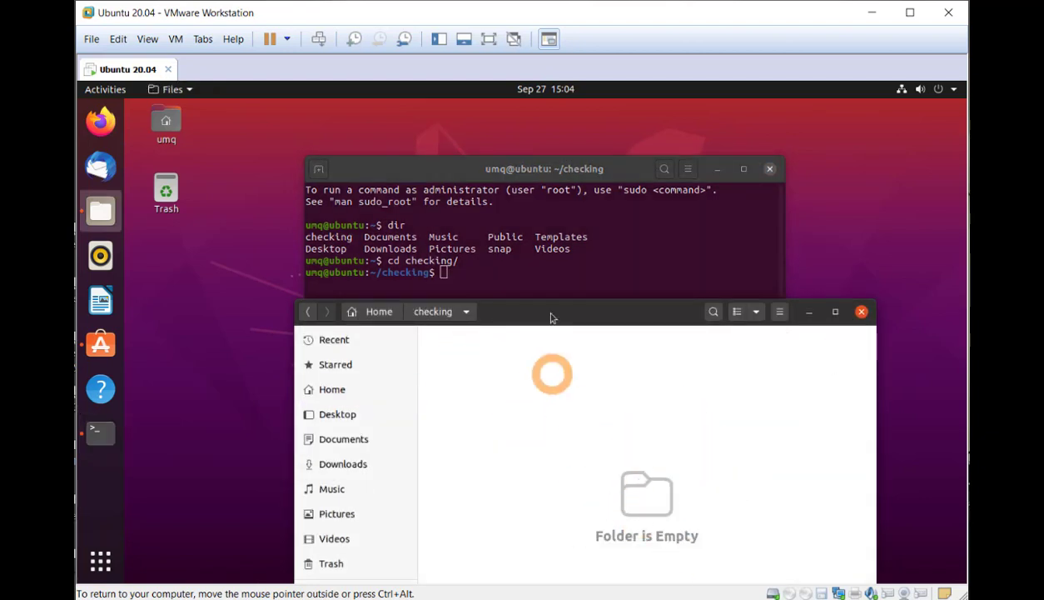
left_click(555, 286)
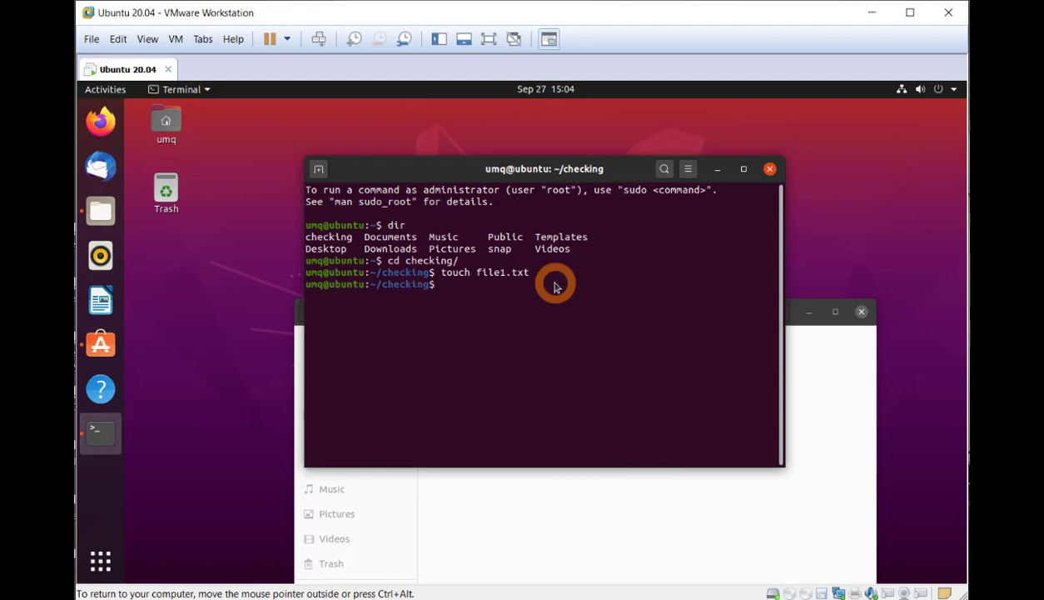
Compare file1.txt in the Files window with the touch command that was run in Terminal.
left_click(658, 518)
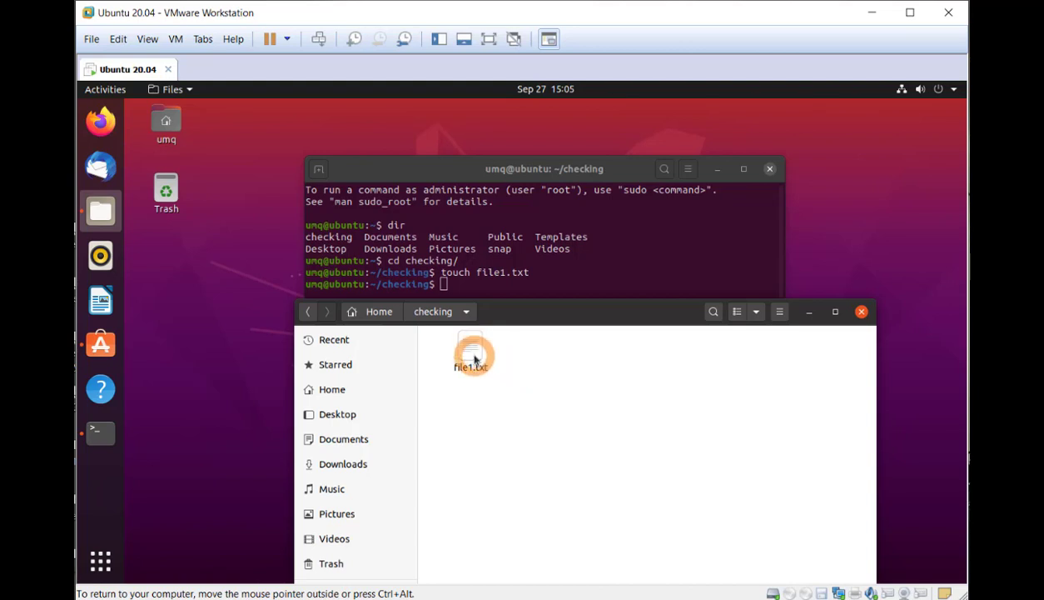
left_click(472, 356)
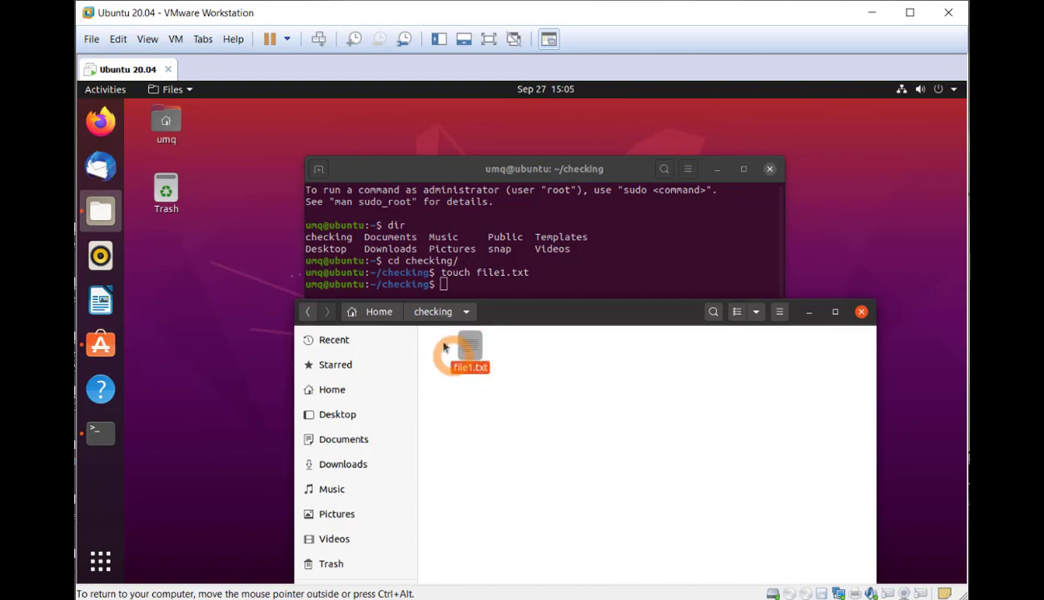
left_click(446, 274)
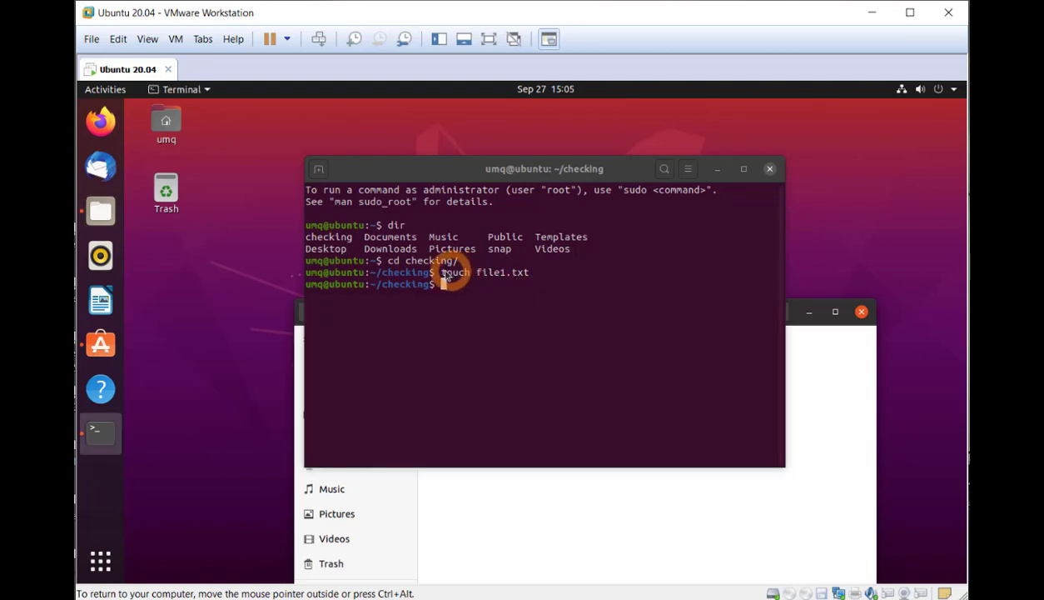
left_click_drag(443, 274, 525, 273)
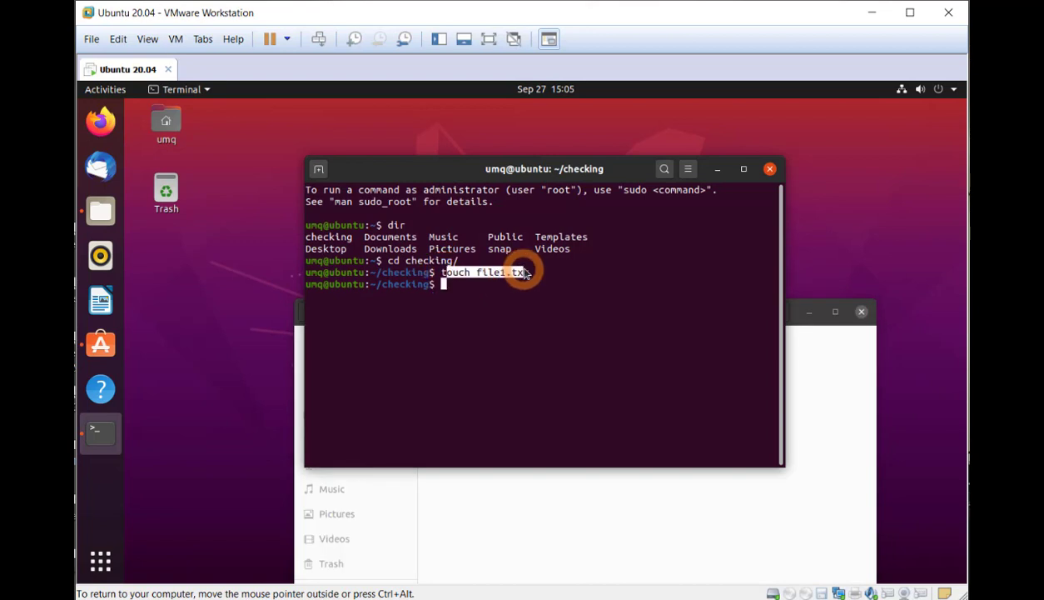
left_click(554, 301)
left_click(601, 489)
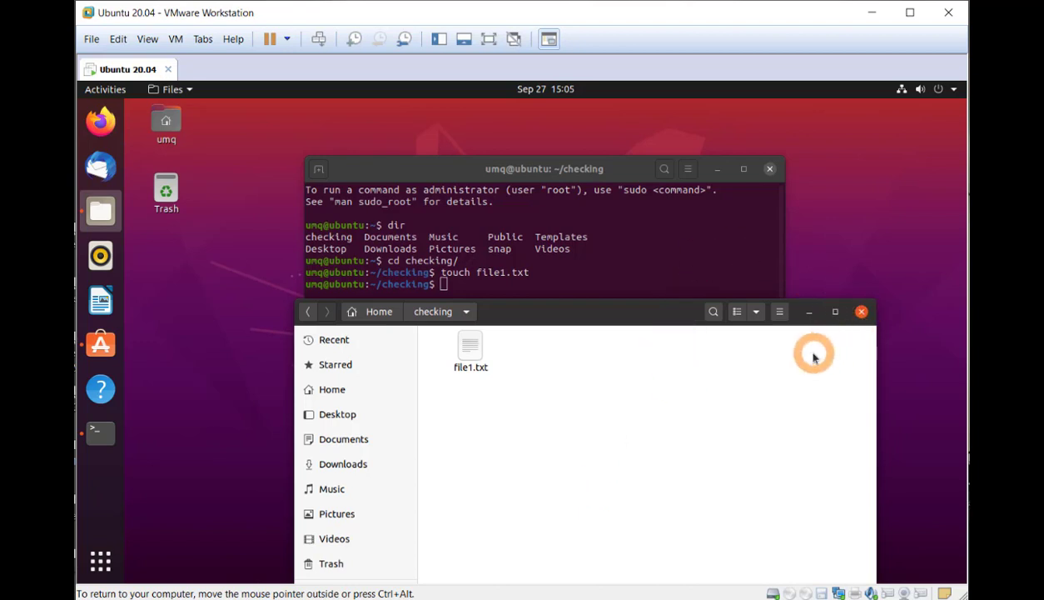
Run date in Terminal and close the Terminal window.
left_click(704, 252)
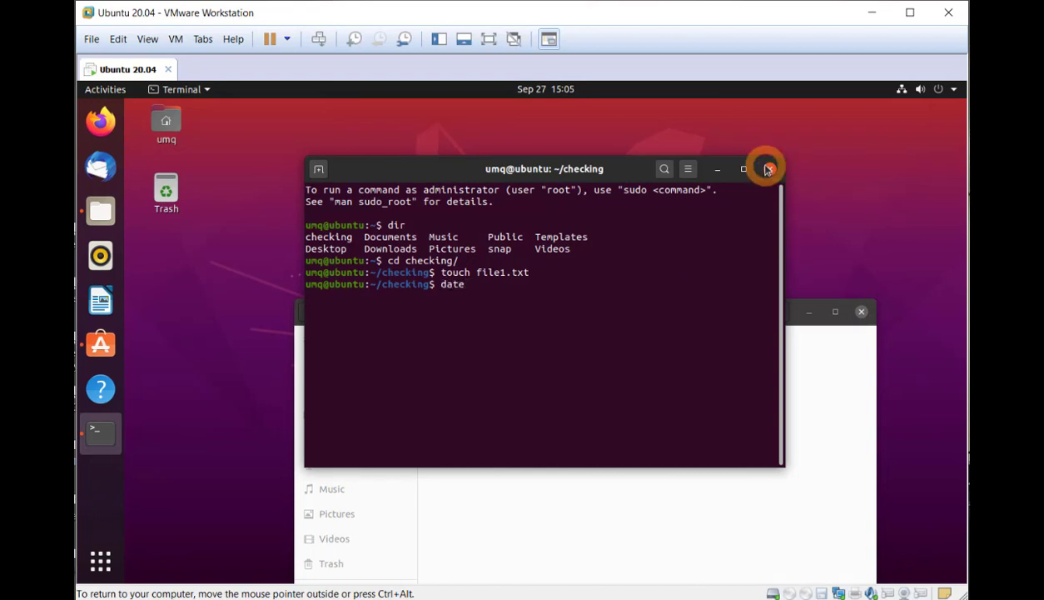
key("Return")
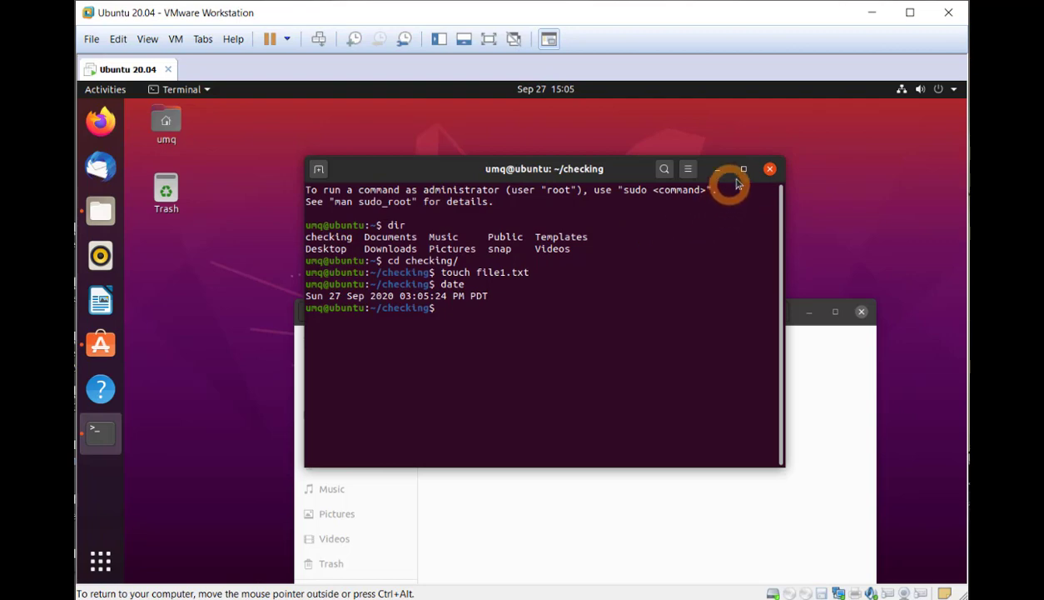
left_click(771, 171)
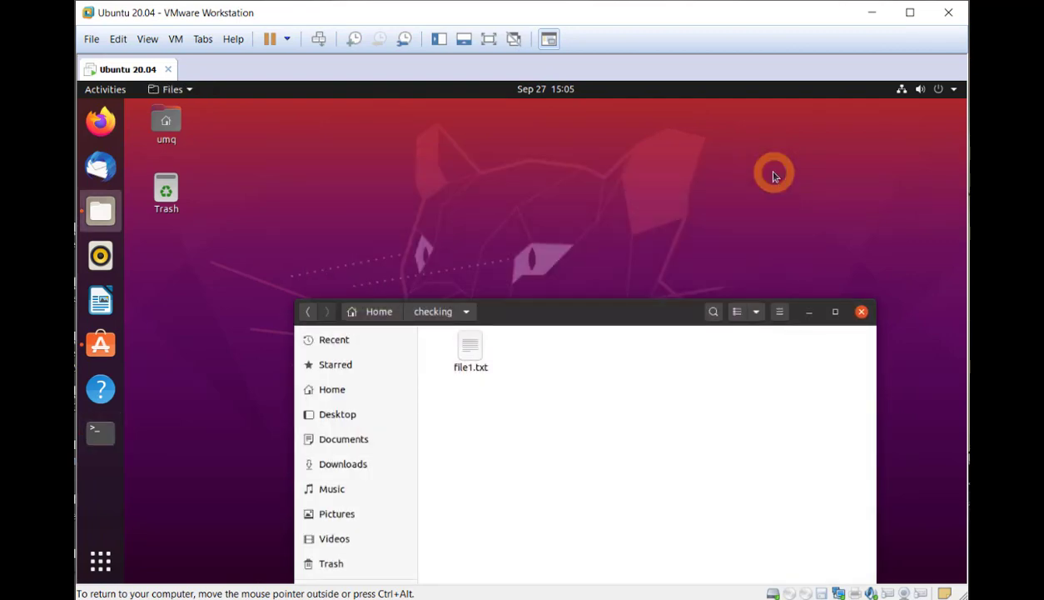
Try to install Visual Studio Code from Ubuntu Software, authenticating with the account password, and dismiss the notification.
left_click(102, 348)
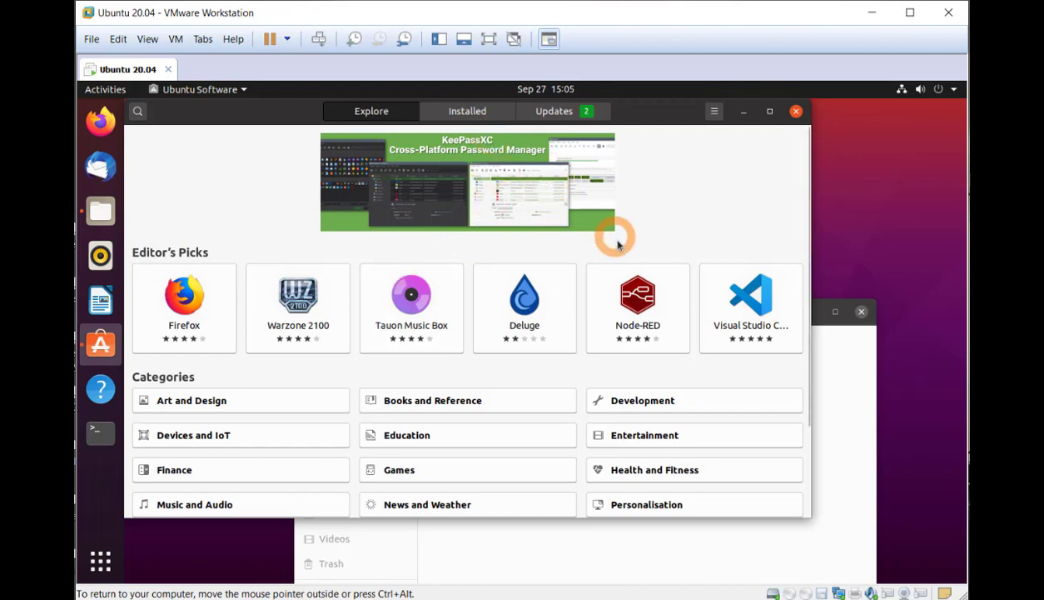
left_click(764, 310)
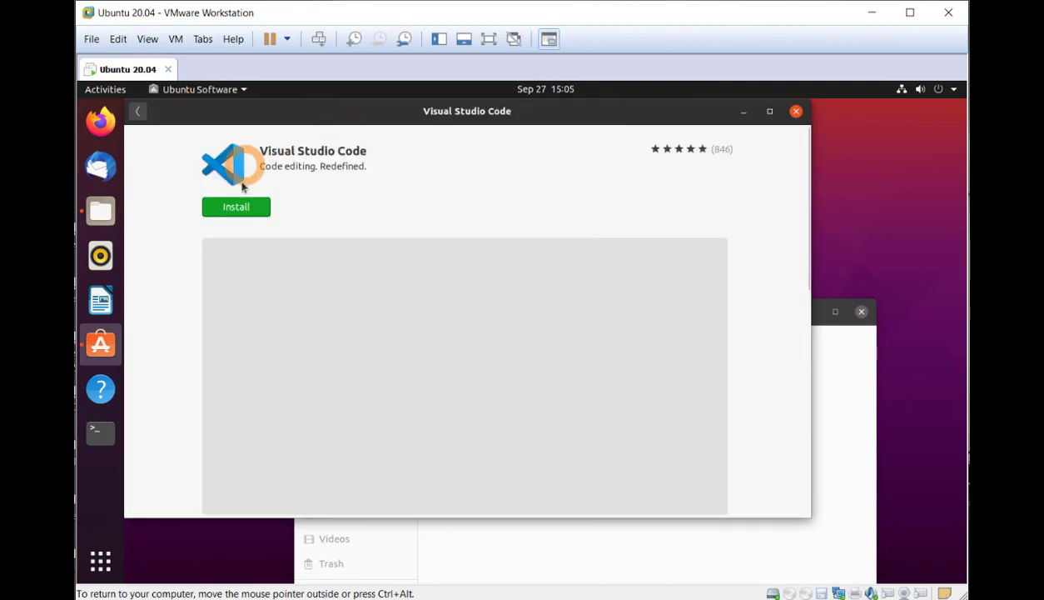
left_click(246, 209)
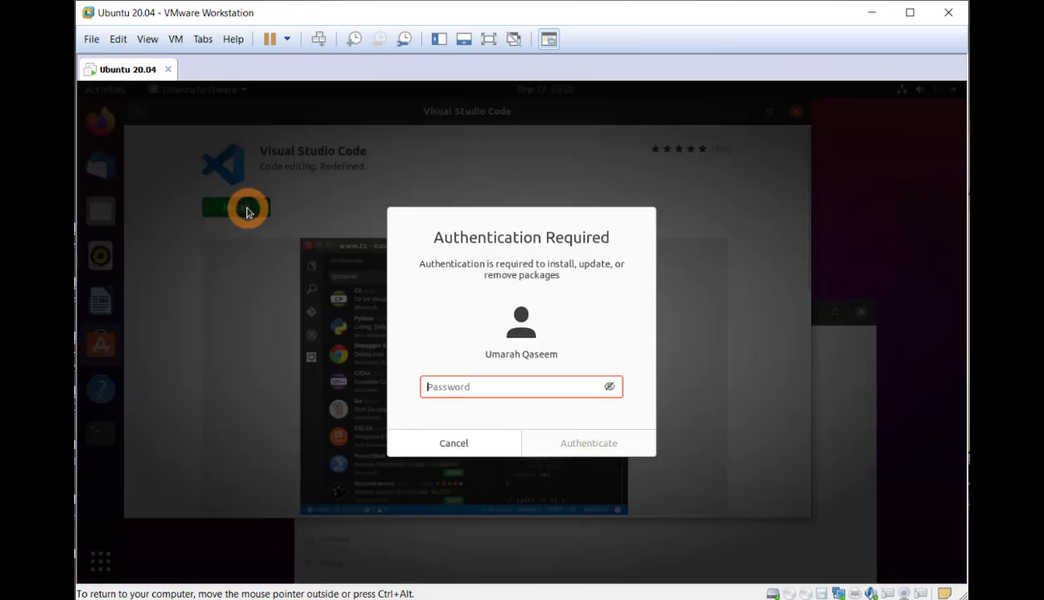
type("•")
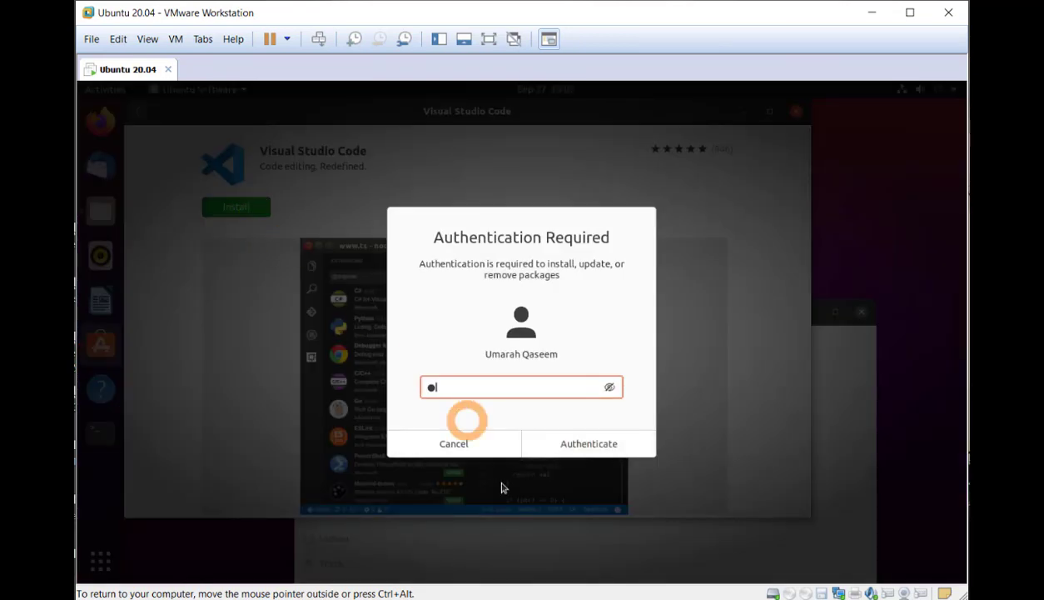
left_click(572, 444)
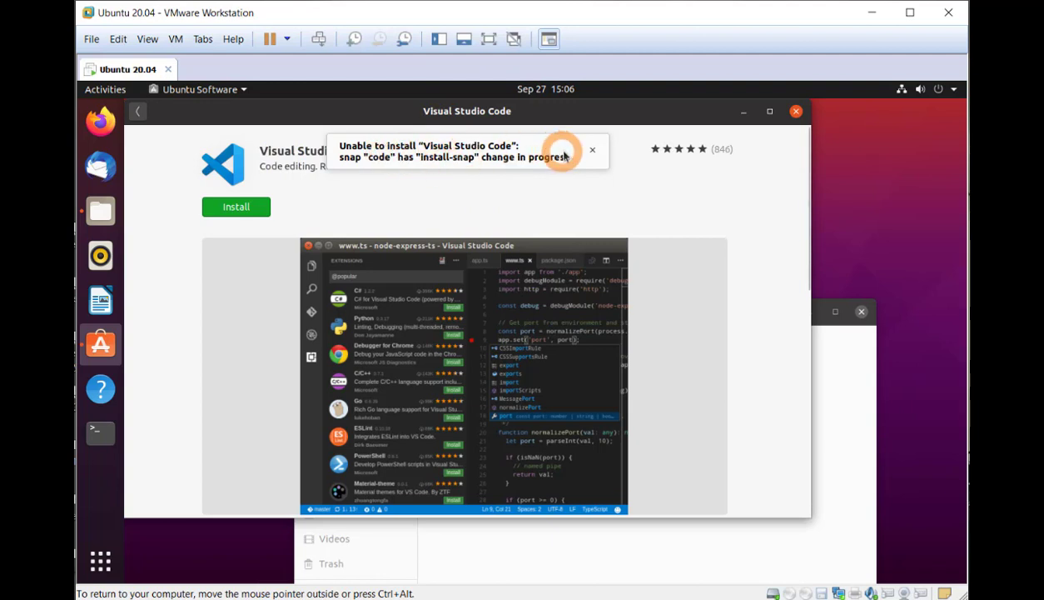
left_click(592, 149)
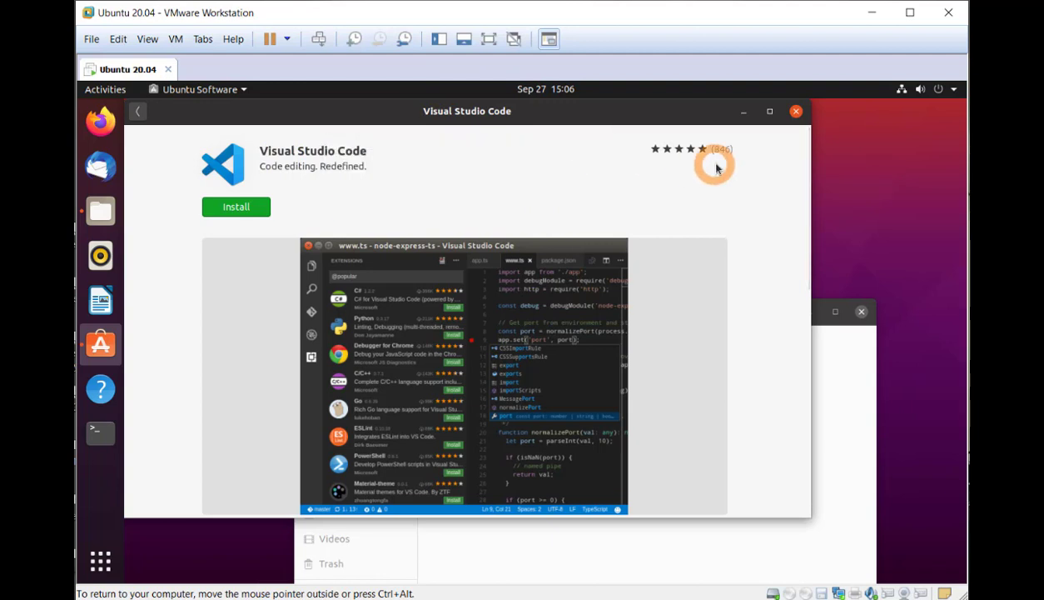
Look through the featured apps and categories, the installed applications and the available updates in Ubuntu Software.
left_click(139, 111)
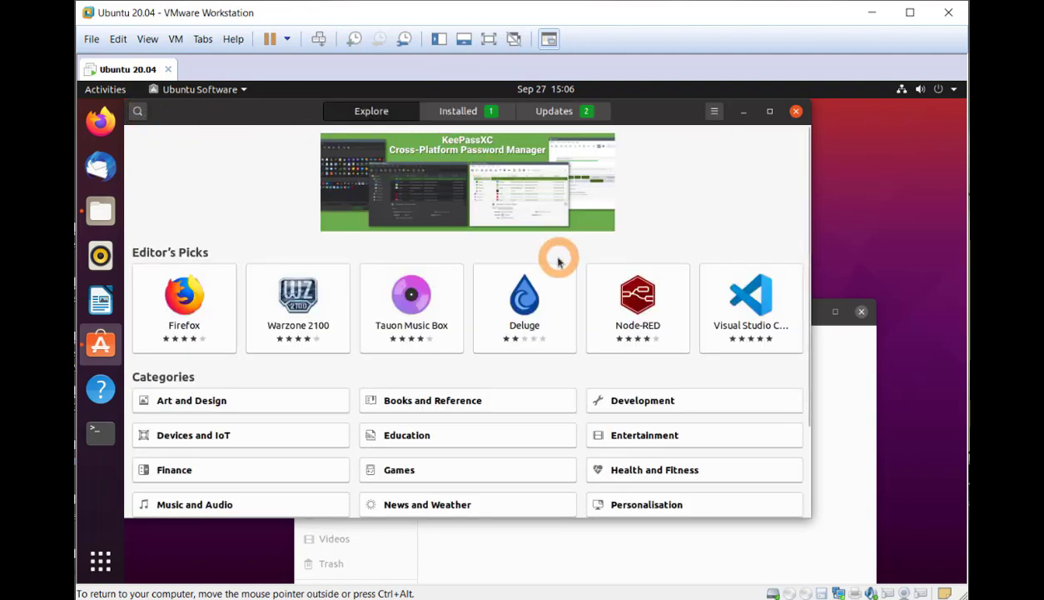
scroll(326, 389, "down", 2)
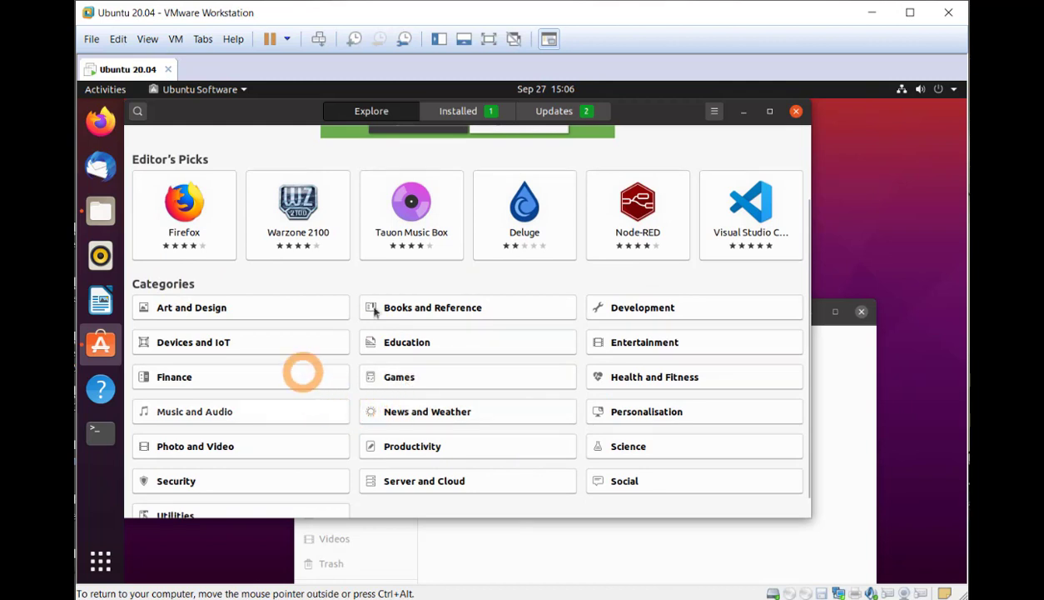
scroll(425, 427, "up", 3)
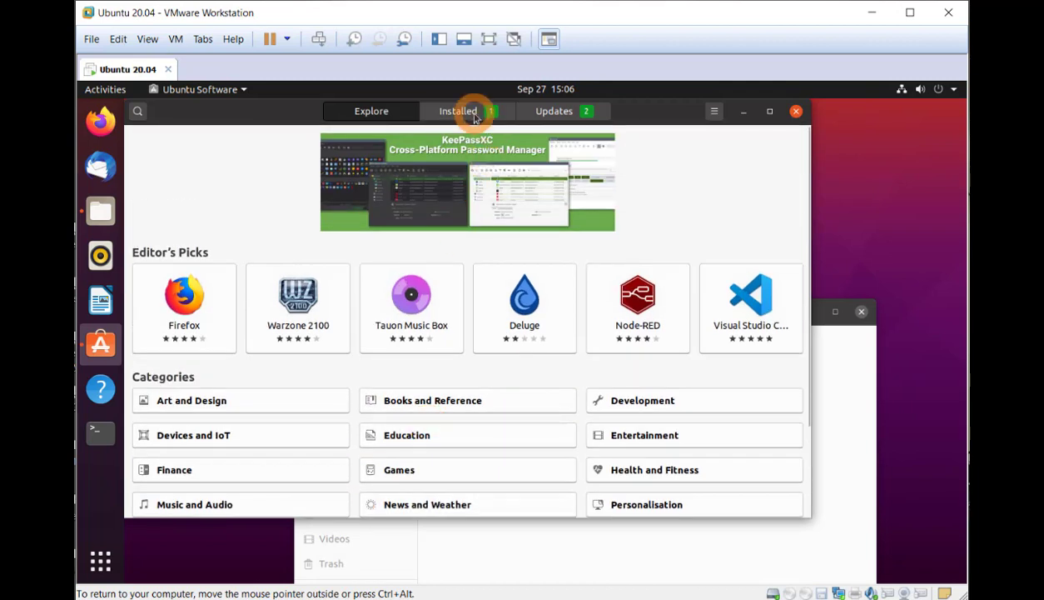
left_click(474, 117)
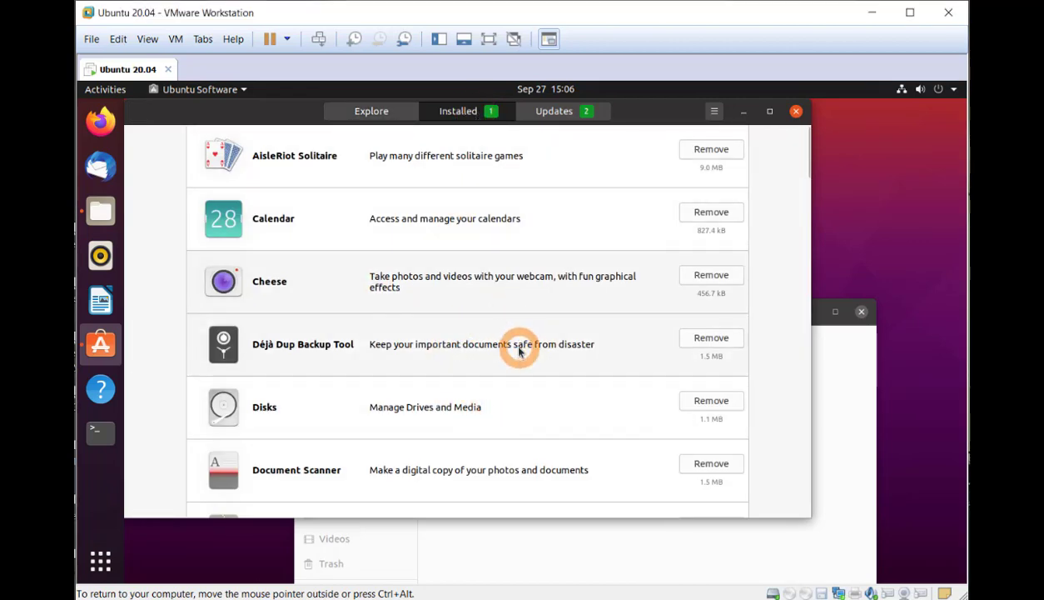
scroll(517, 341, "down", 3)
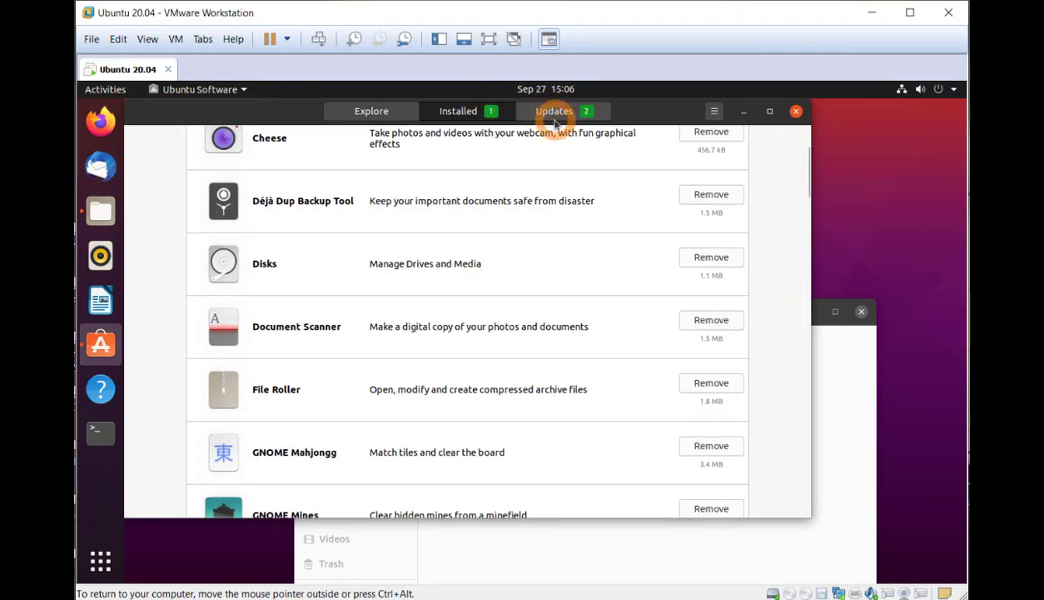
left_click(555, 117)
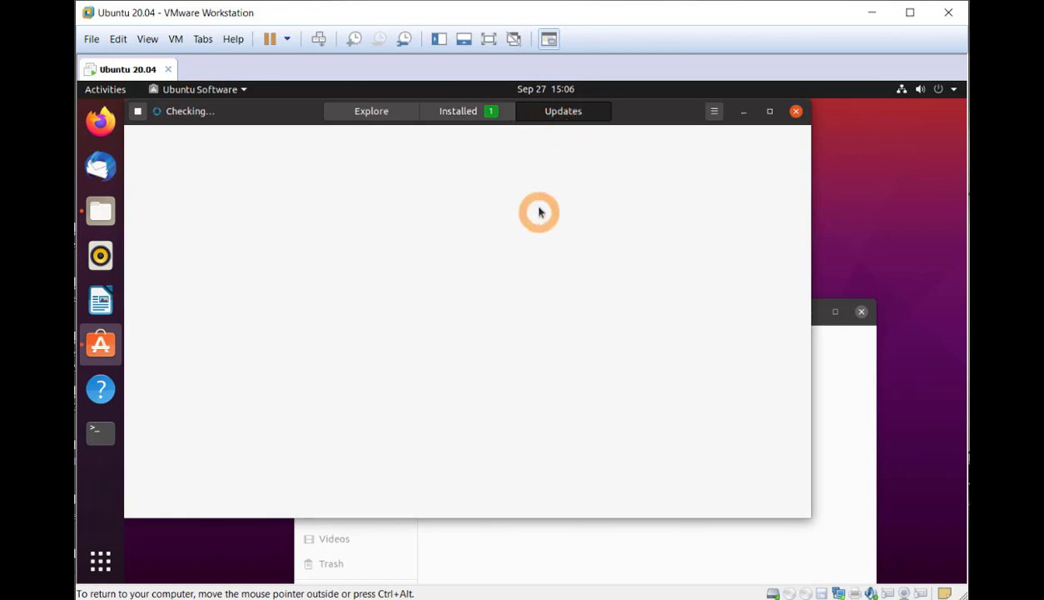
left_click(403, 116)
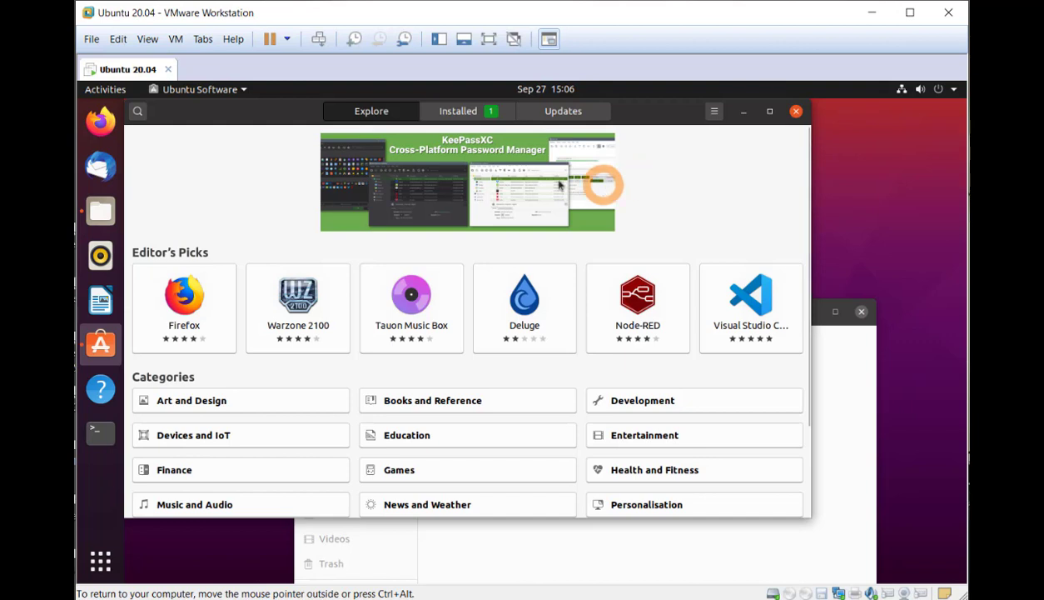
left_click(136, 115)
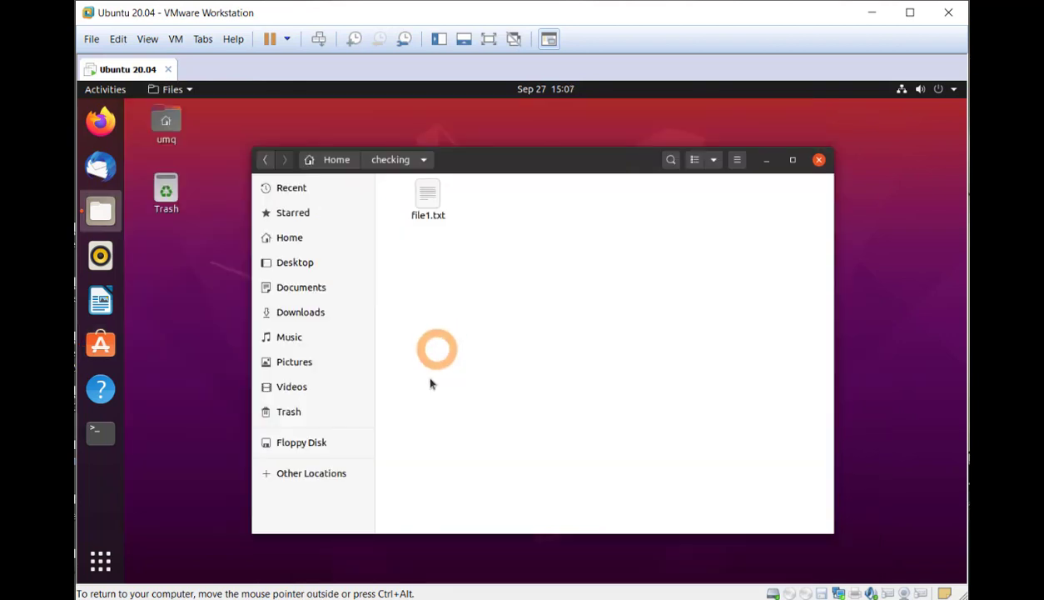
View the Desktop and Pictures folders in Files and close the Files window.
left_click(305, 264)
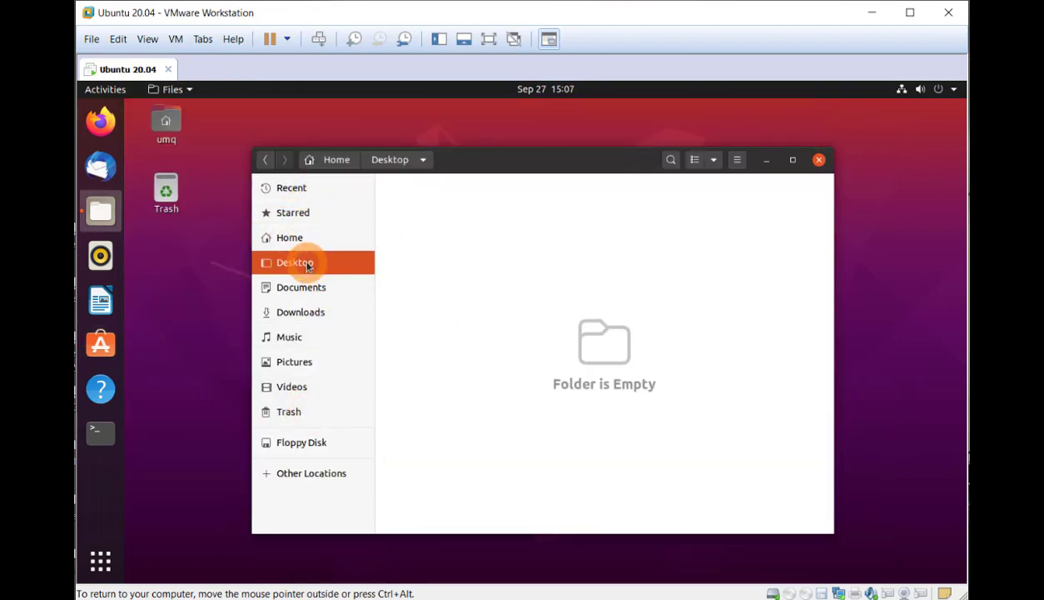
left_click(309, 362)
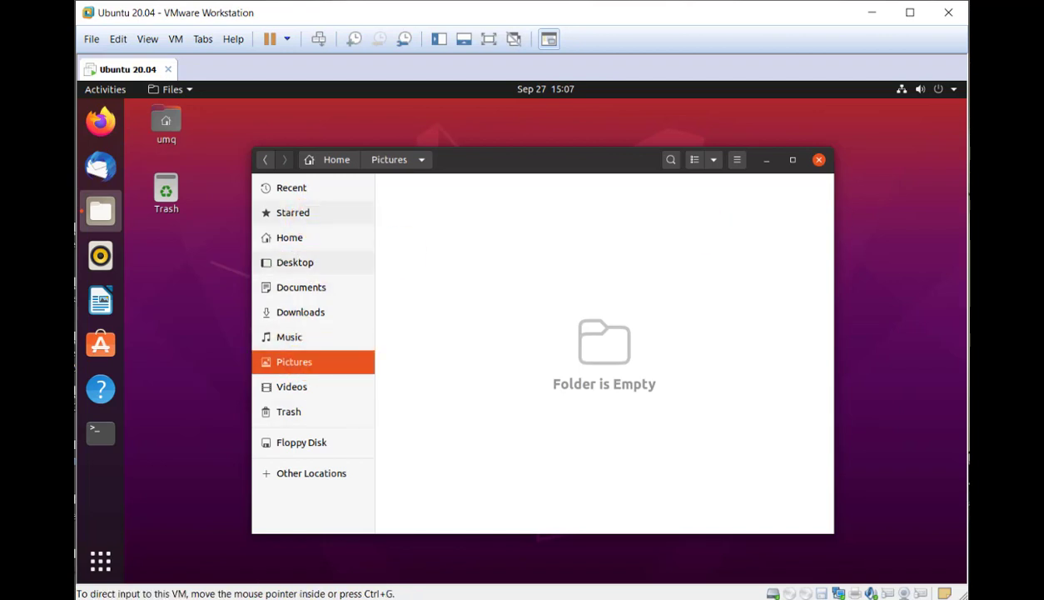
left_click(820, 161)
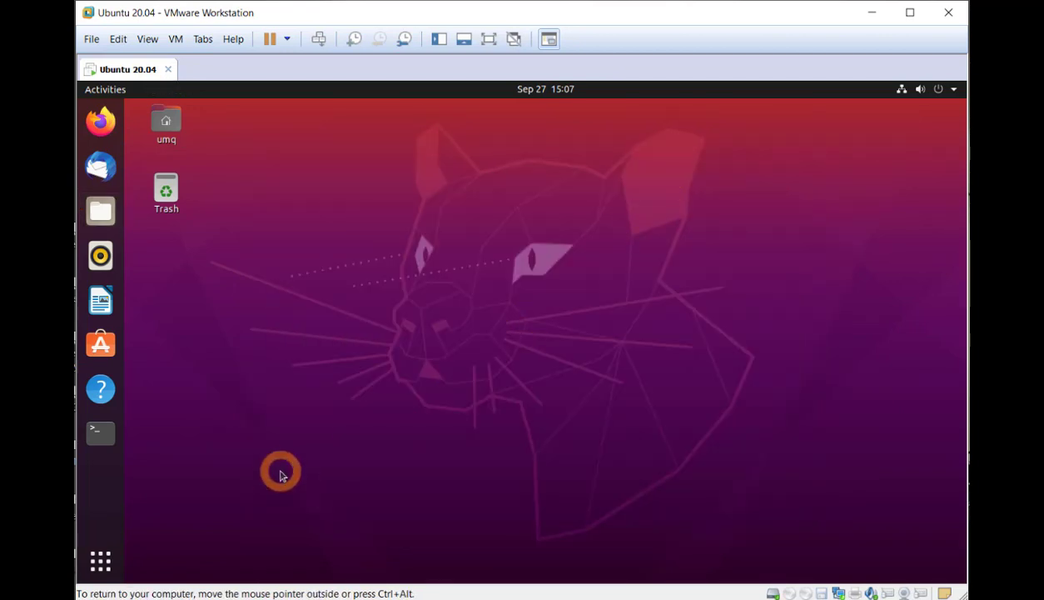
Show all installed applications and look through to the second page of the overview.
left_click(101, 557)
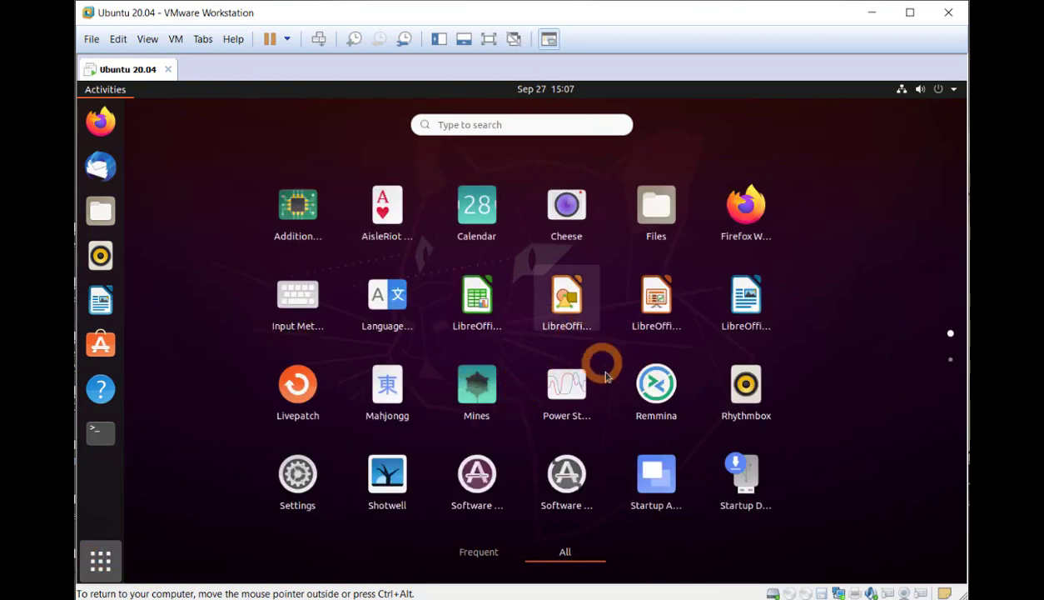
scroll(706, 402, "down", 1)
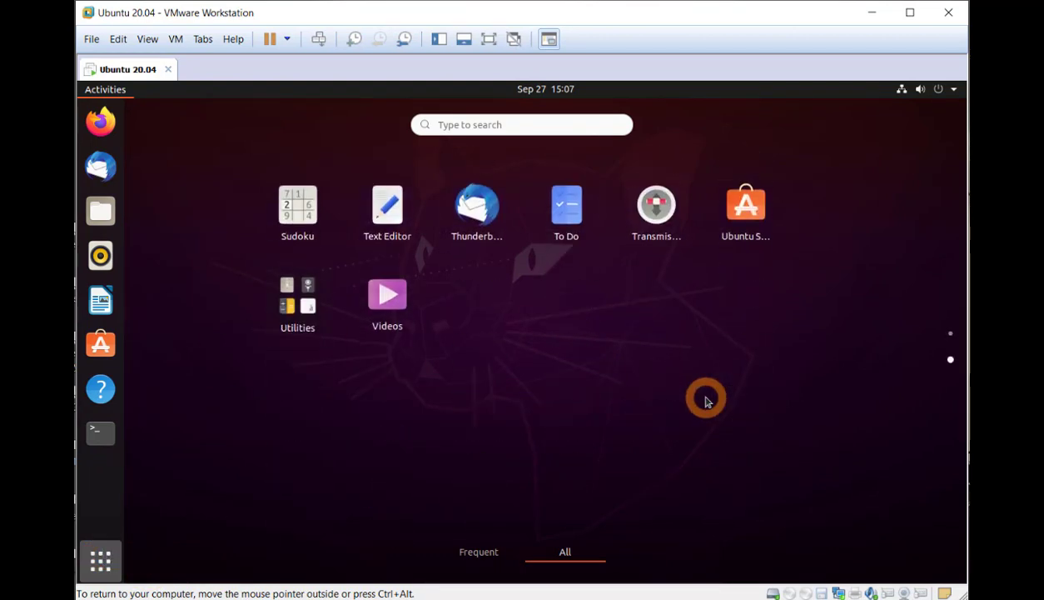
Return to the first page of the applications overview and leave it for the desktop.
scroll(707, 401, "up", 1)
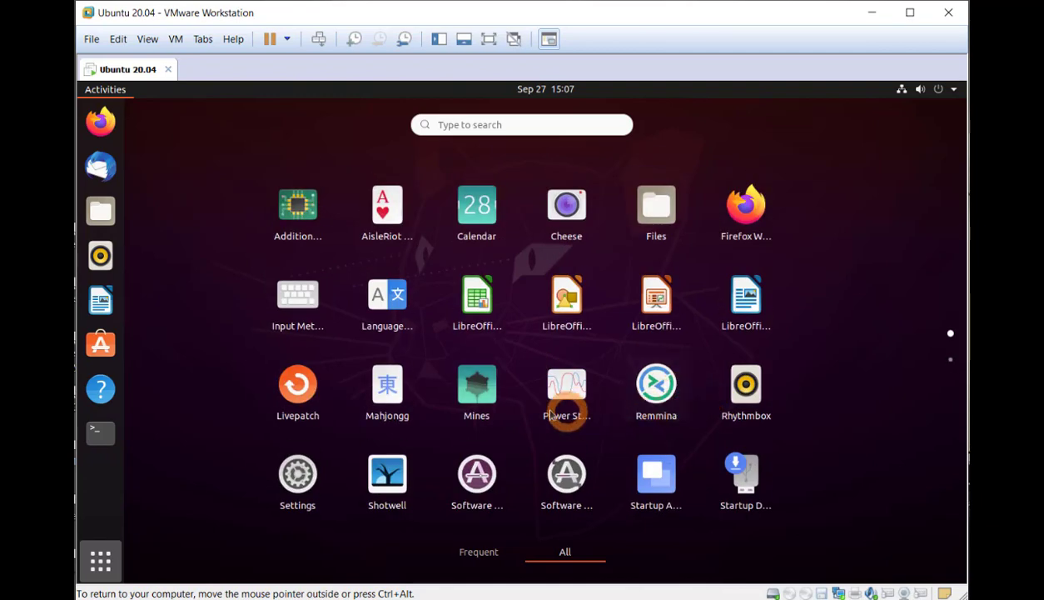
left_click(471, 393)
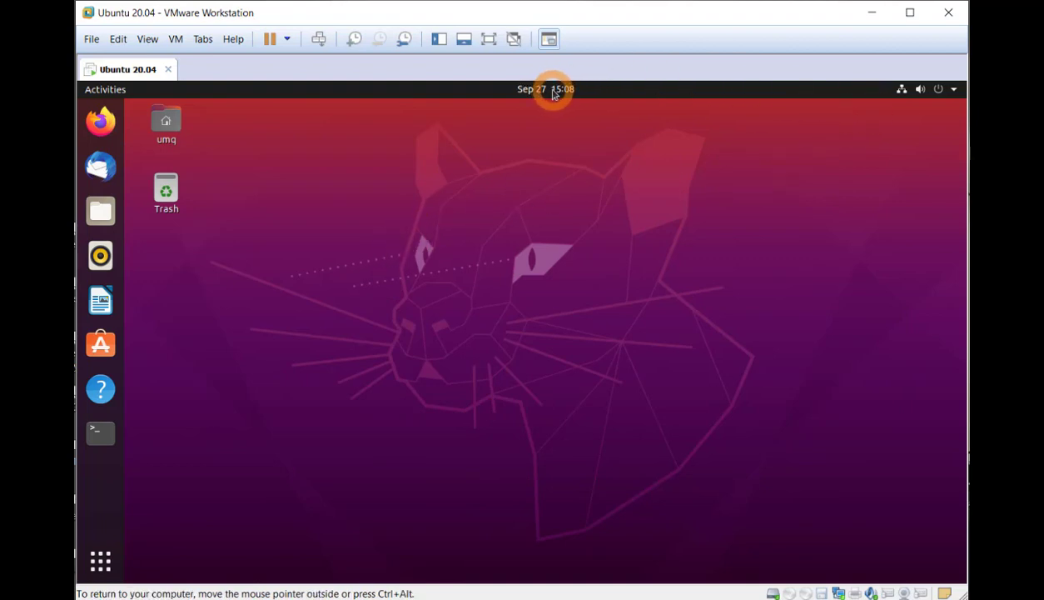
Look through the system Settings categories, viewing the Background, Appearance and Date & Time pages, and close the Settings window.
left_click(954, 89)
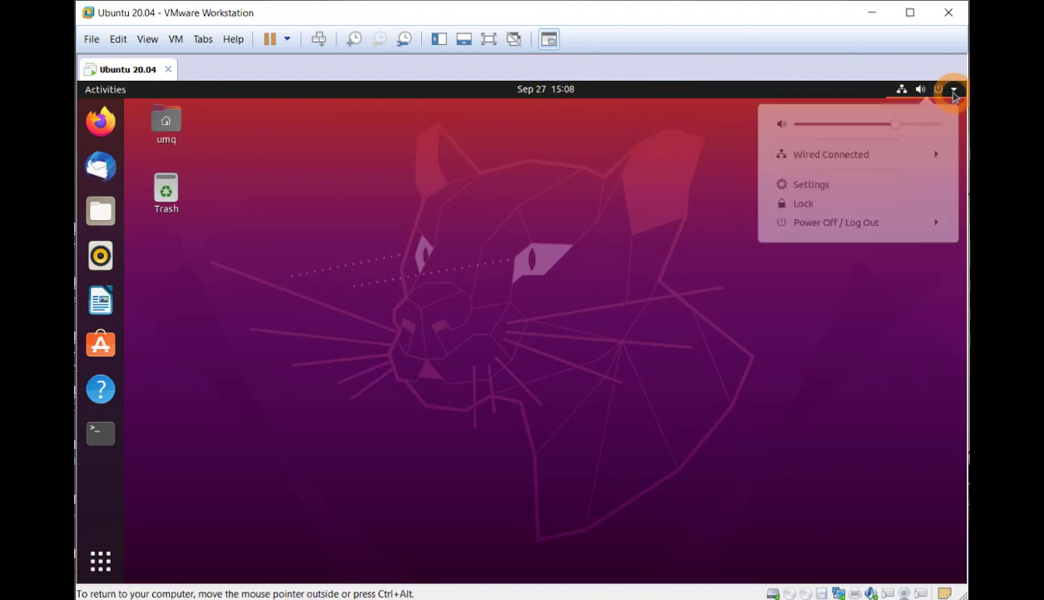
left_click(840, 193)
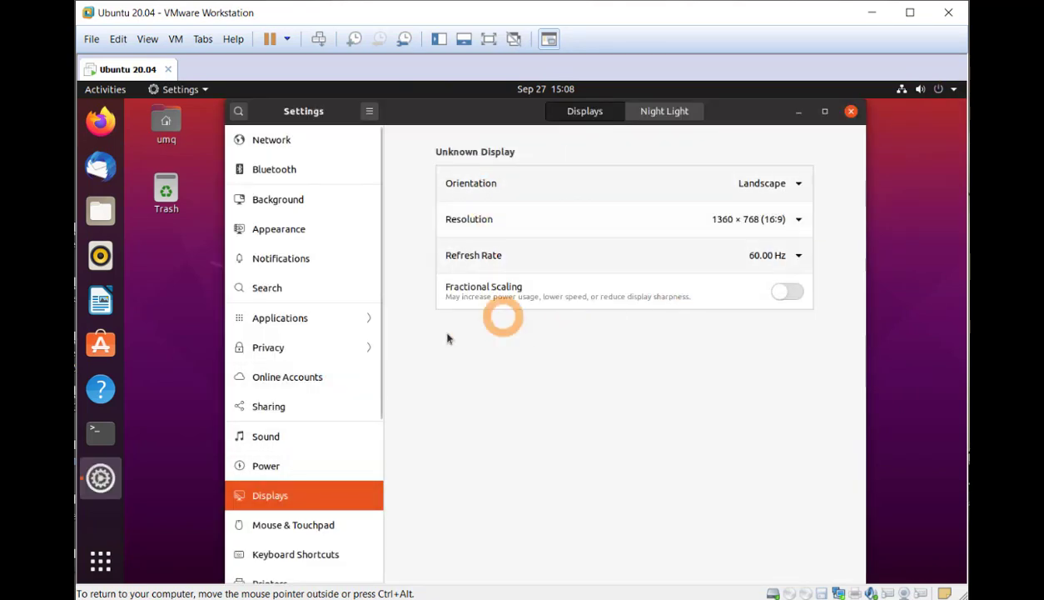
scroll(298, 541, "down", 5)
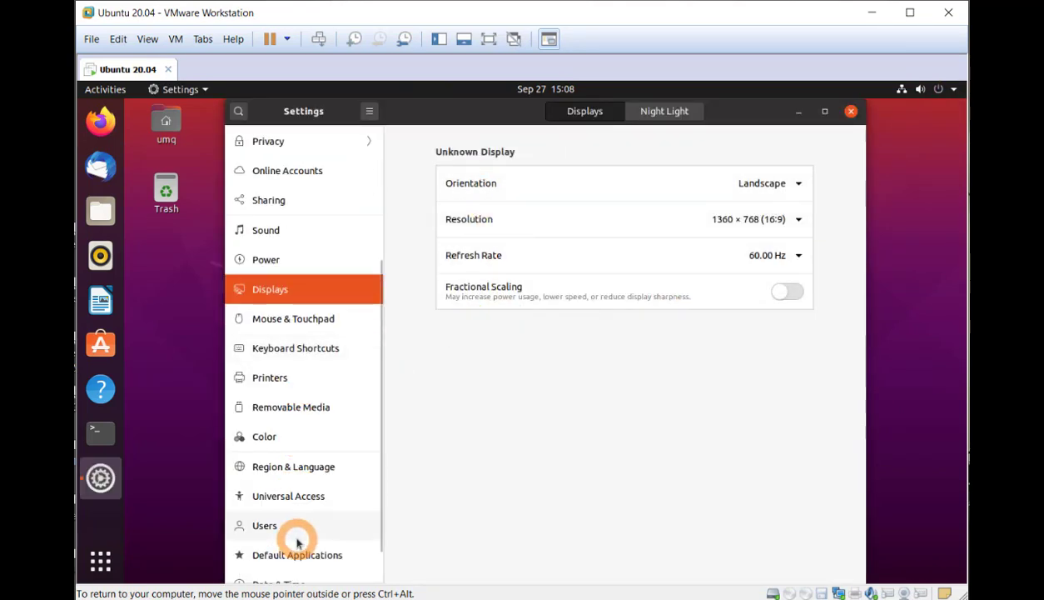
scroll(298, 543, "down", 2)
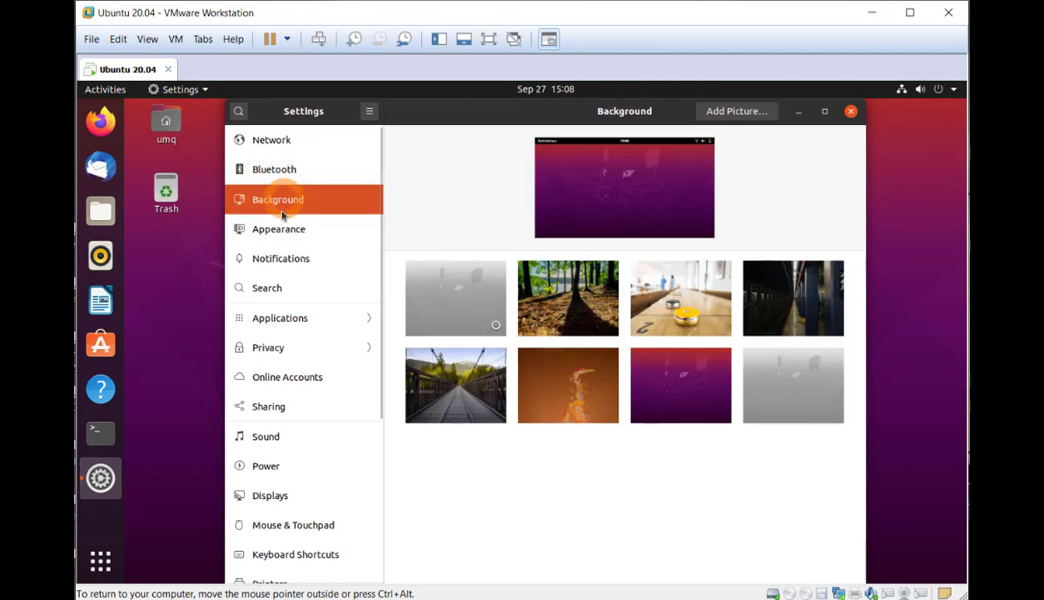
left_click(270, 229)
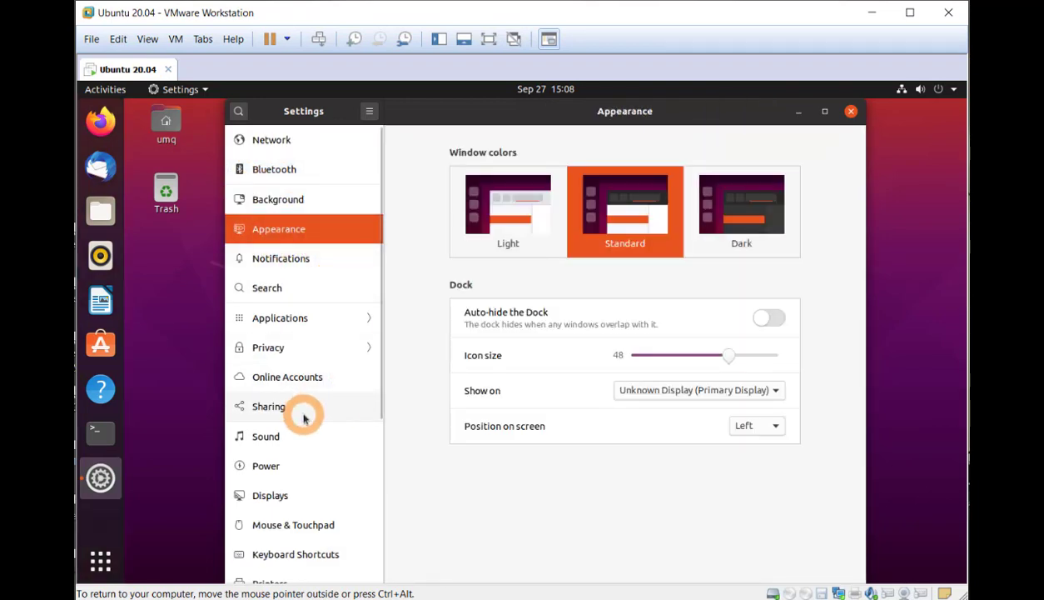
scroll(303, 416, "down", 5)
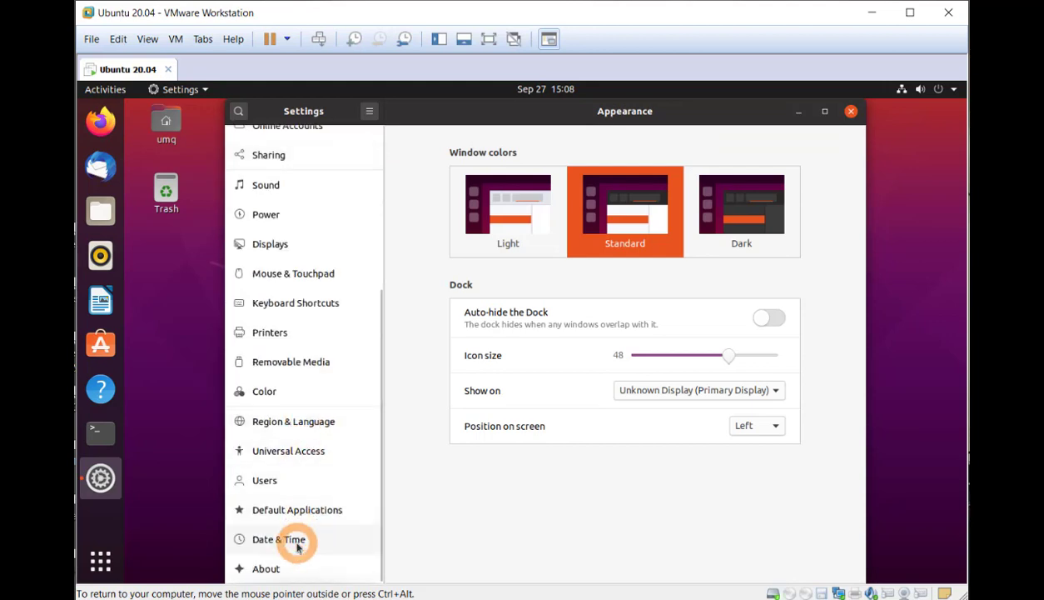
left_click(298, 547)
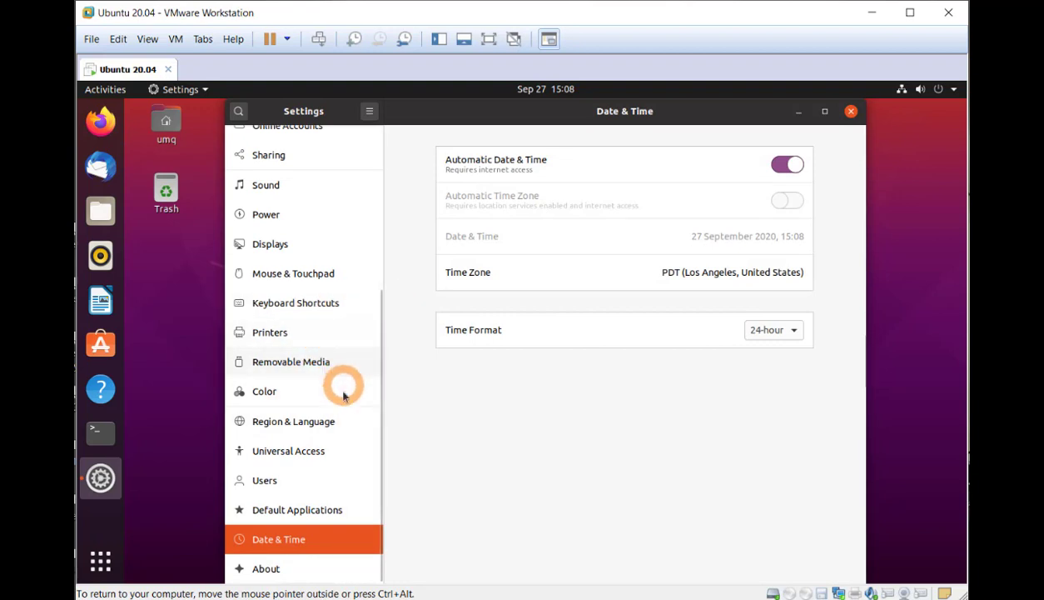
left_click(851, 112)
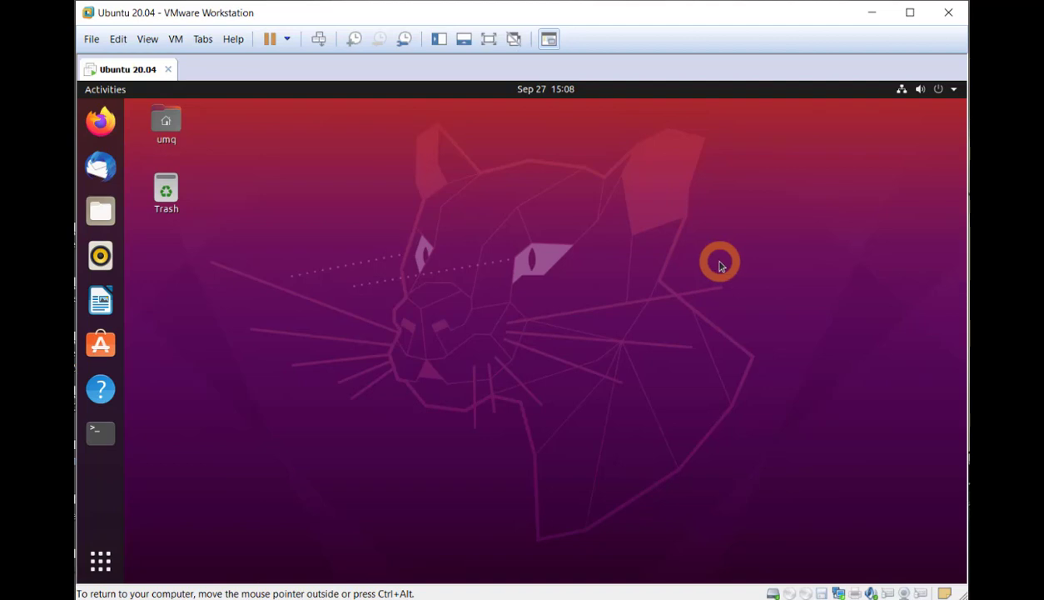
Power off the Ubuntu virtual machine from within the guest system and confirm the shutdown.
left_click(940, 90)
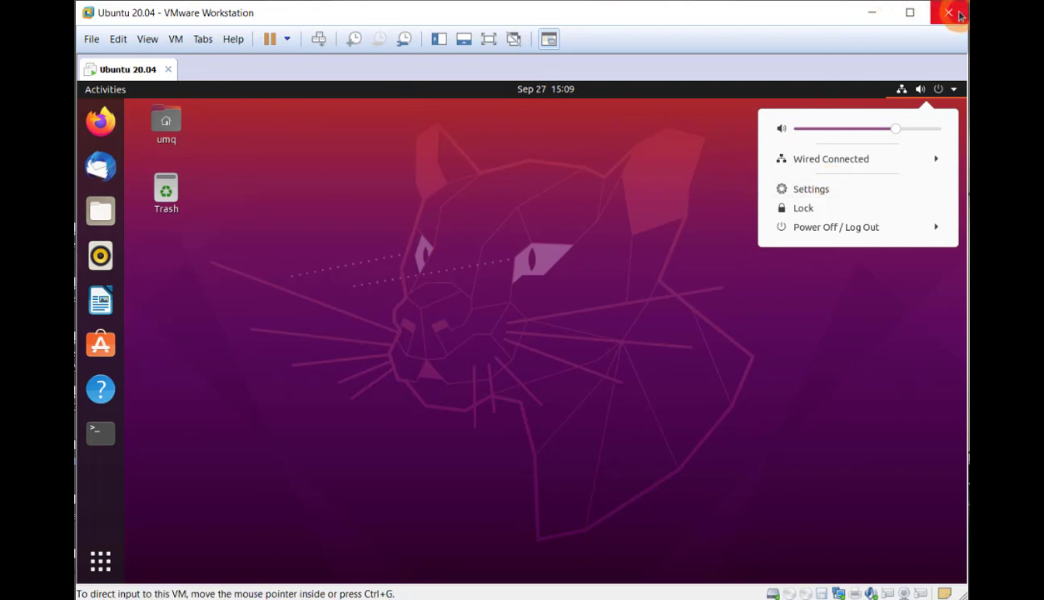
left_click(856, 230)
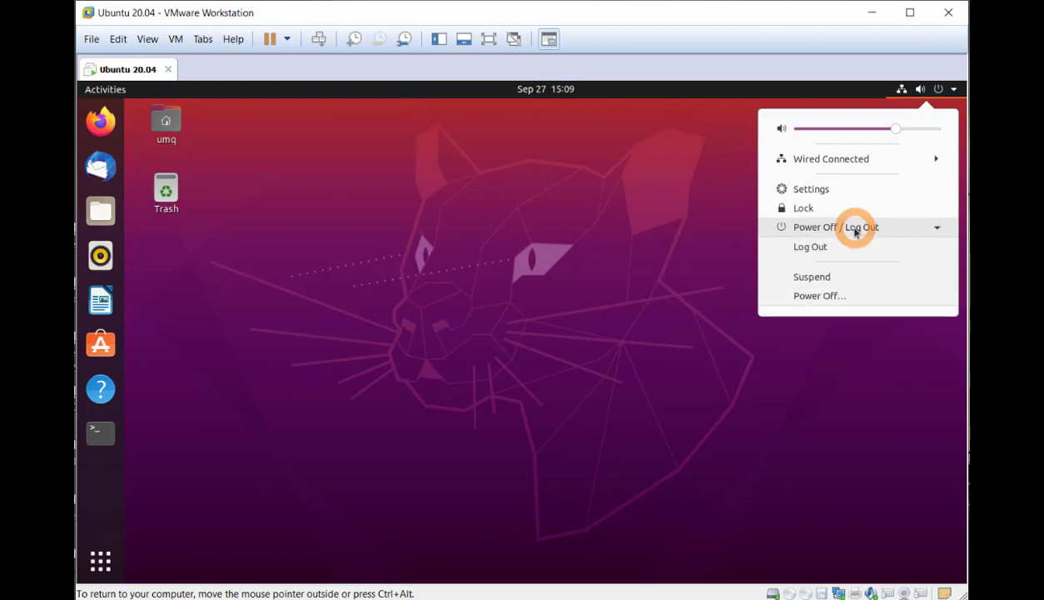
left_click(853, 297)
left_click(597, 375)
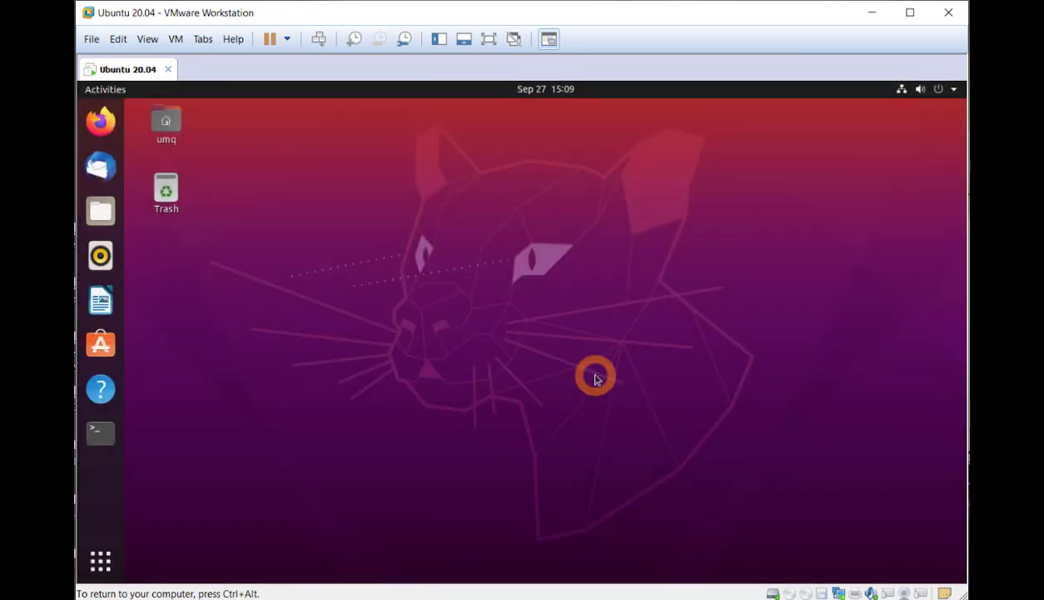